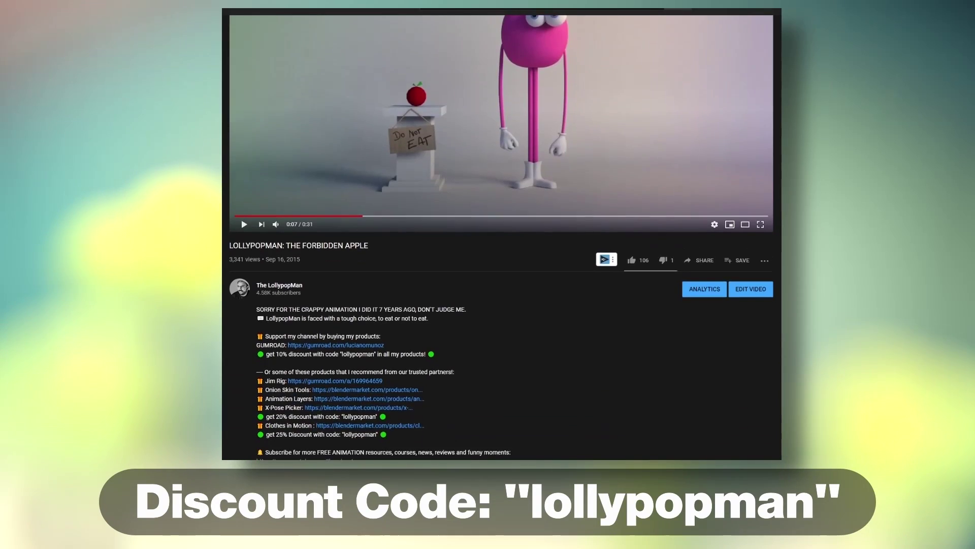
scroll(502, 233, down, 5)
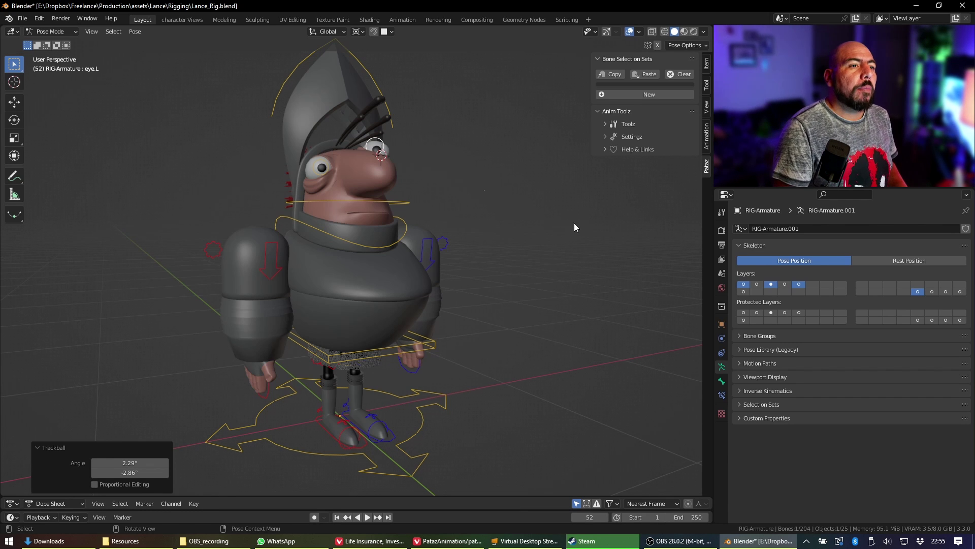
Reorder the sidebar panels so that Bone Selection Sets sits below Anim Toolz.
drag(693, 58, 694, 147)
Switch the character rig to Object Mode and return it to Pose Mode.
key(Tab)
click(340, 321)
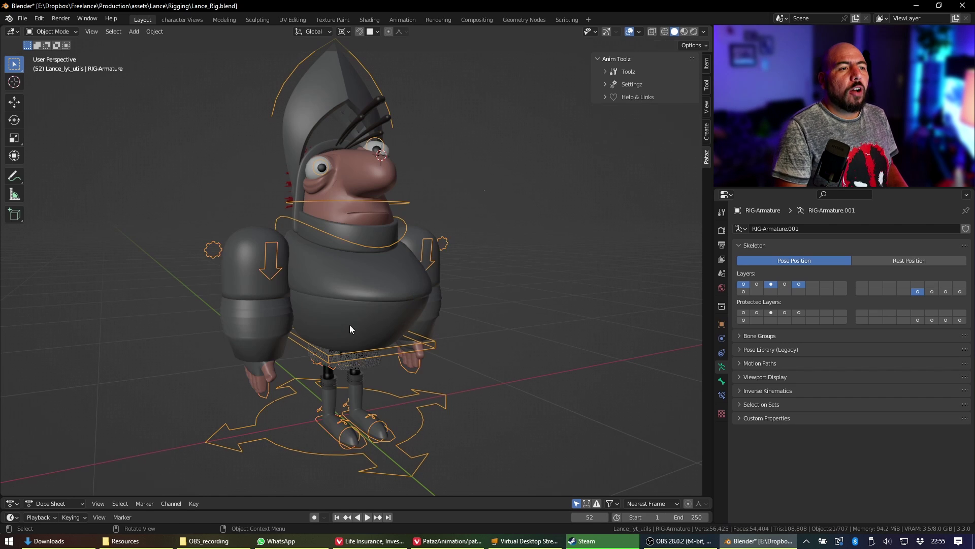
click(437, 344)
click(438, 345)
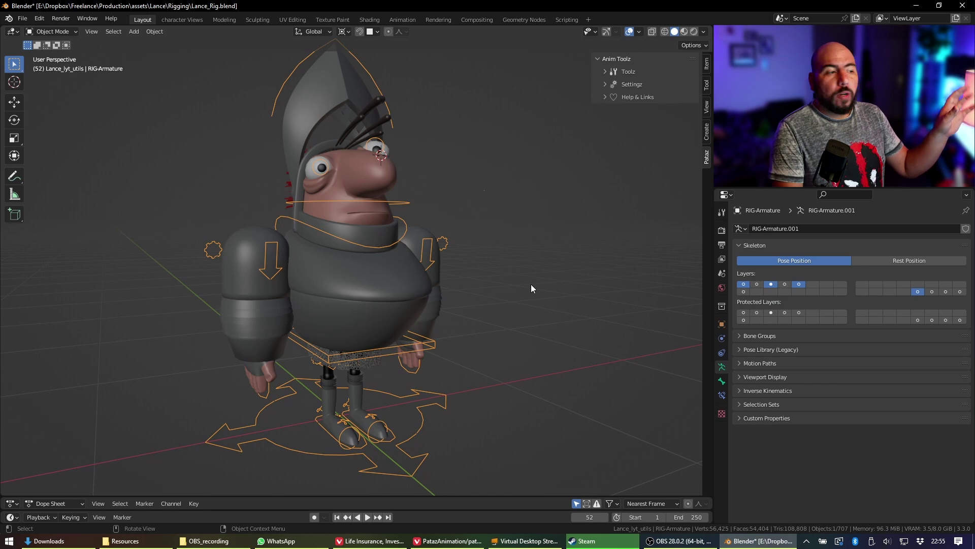
click(526, 246)
click(448, 240)
key(Tab)
click(489, 367)
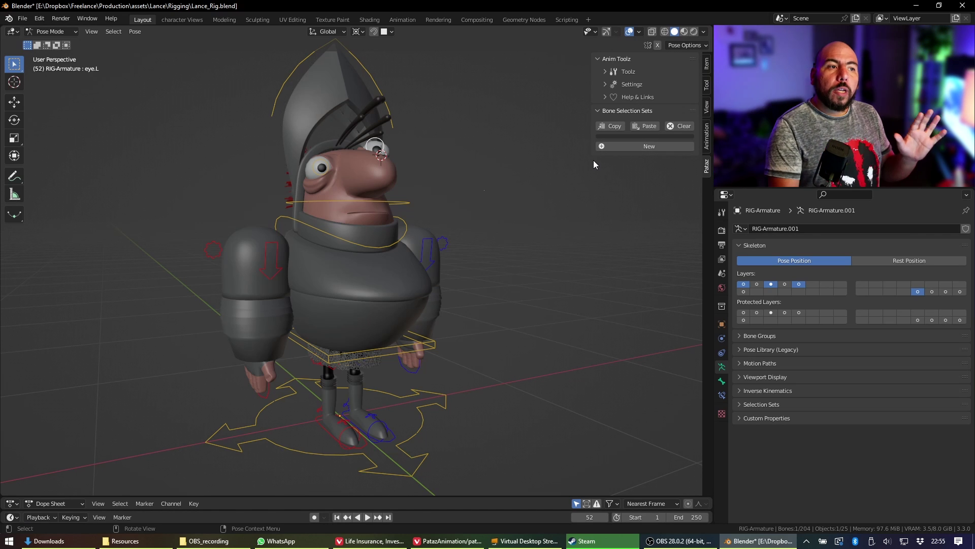
Collapse Bone Selection Sets and open the Settingz section of Anim Toolz after a look at its Toolz section.
click(633, 111)
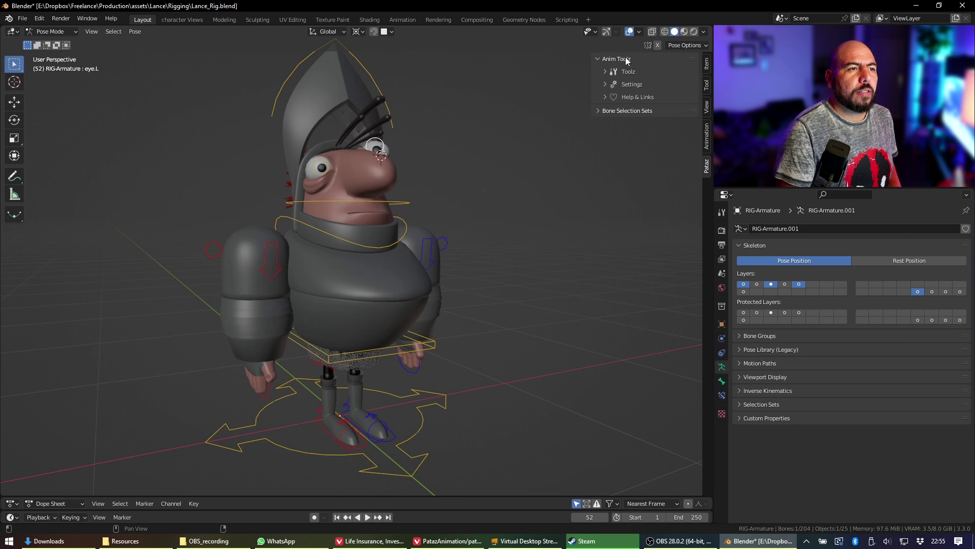
click(627, 74)
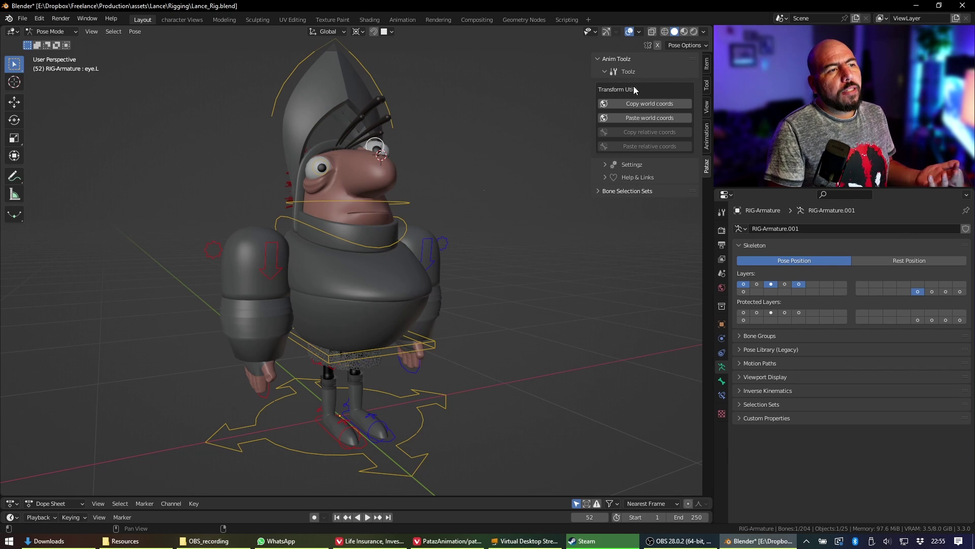
click(610, 73)
click(630, 86)
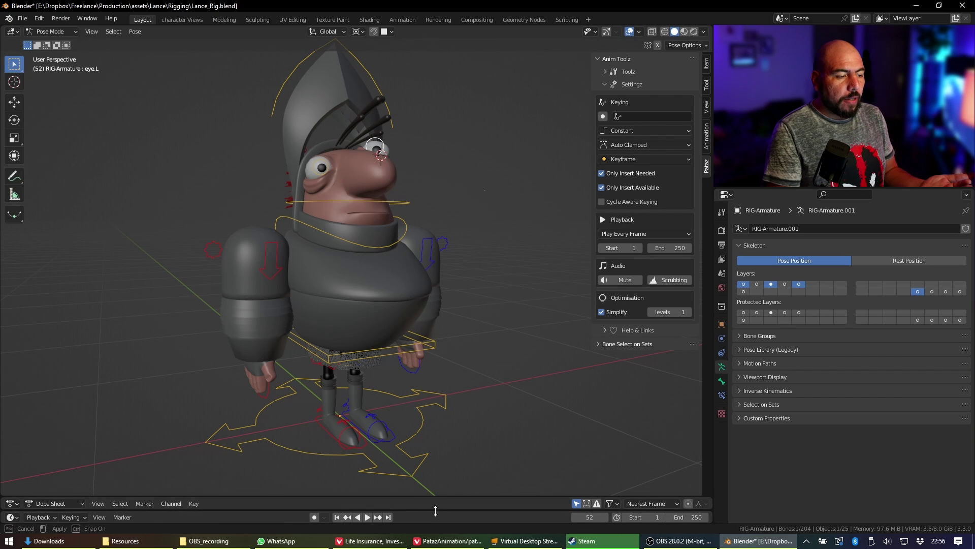
Enlarge the Dope Sheet area below the viewport and merge the timeline area into it.
drag(436, 496, 420, 371)
mouse_move(414, 514)
mouse_down()
mouse_move(412, 452)
mouse_move(415, 511)
mouse_up()
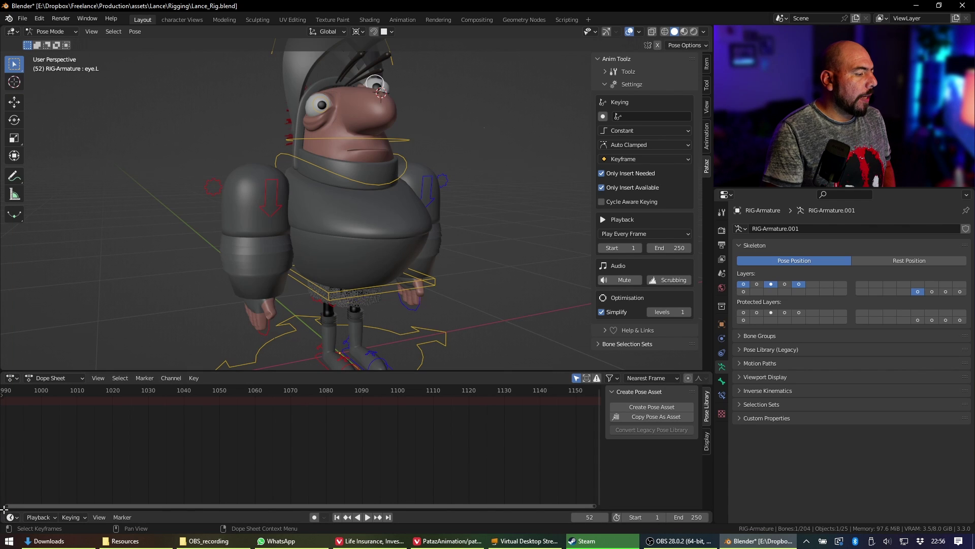
drag(4, 508, 5, 520)
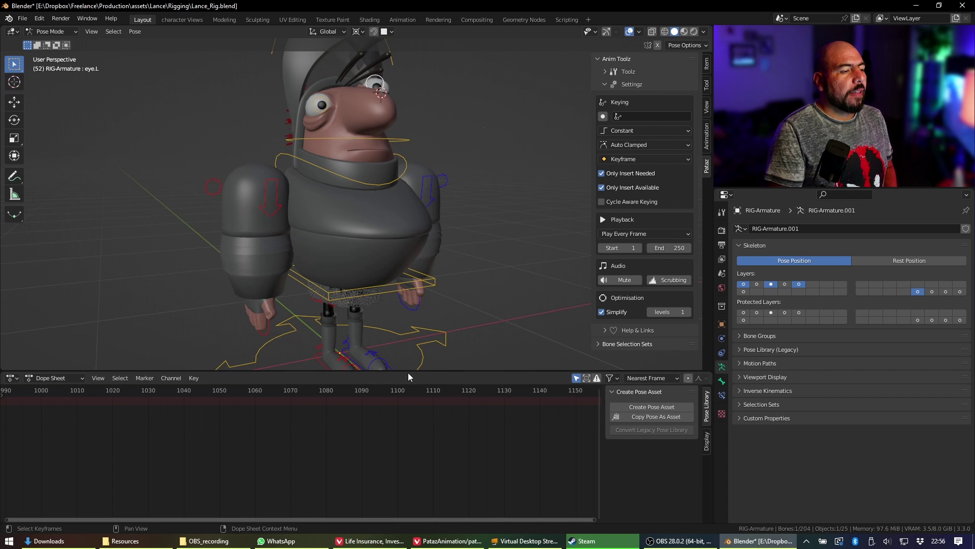
drag(408, 371, 411, 413)
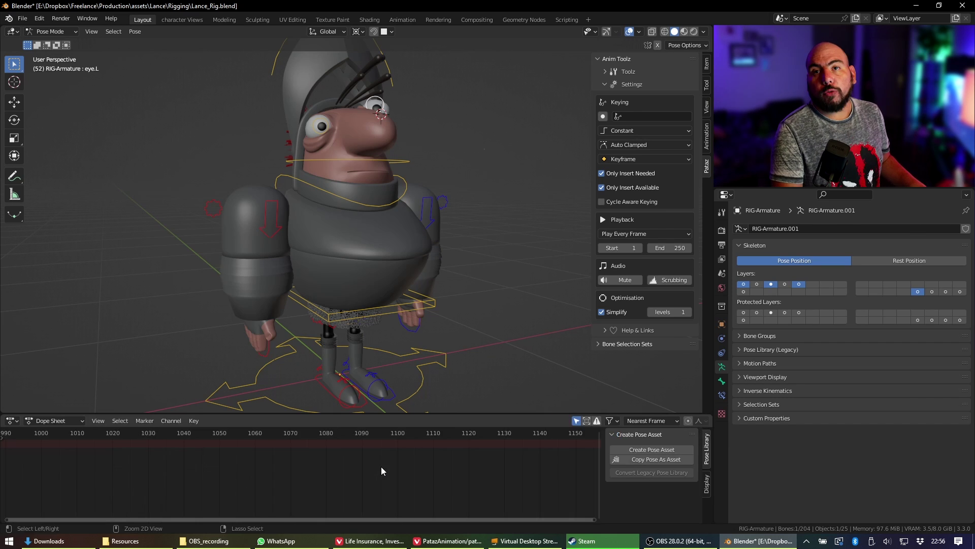
Change the Dope Sheet area to the Graph Editor and fit the scene's full frame range in it.
key(ctrl+Tab)
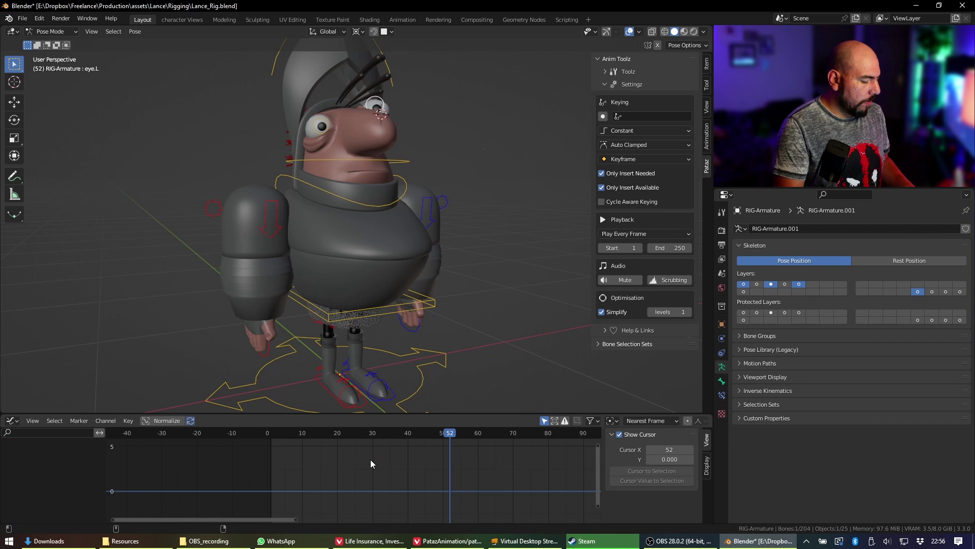
key(super)
click(525, 478)
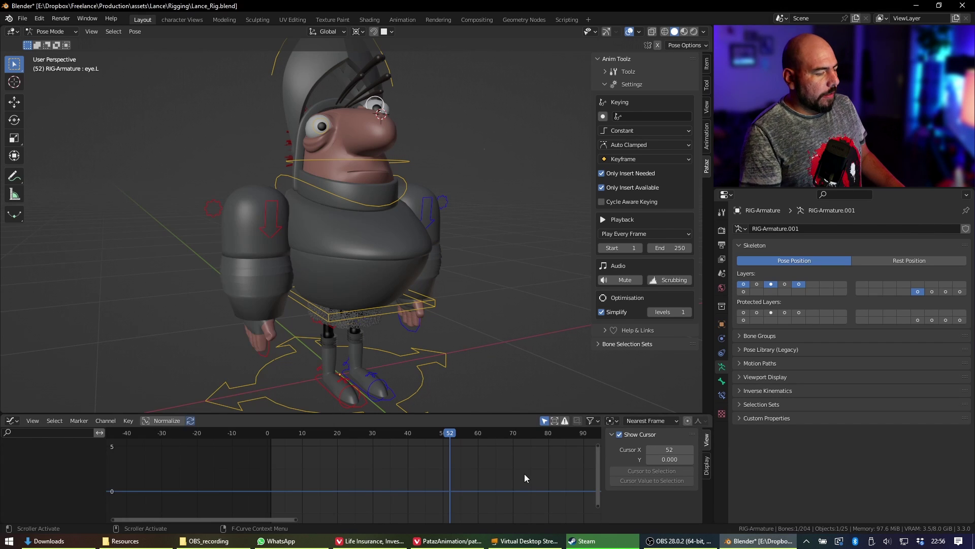
key(Home)
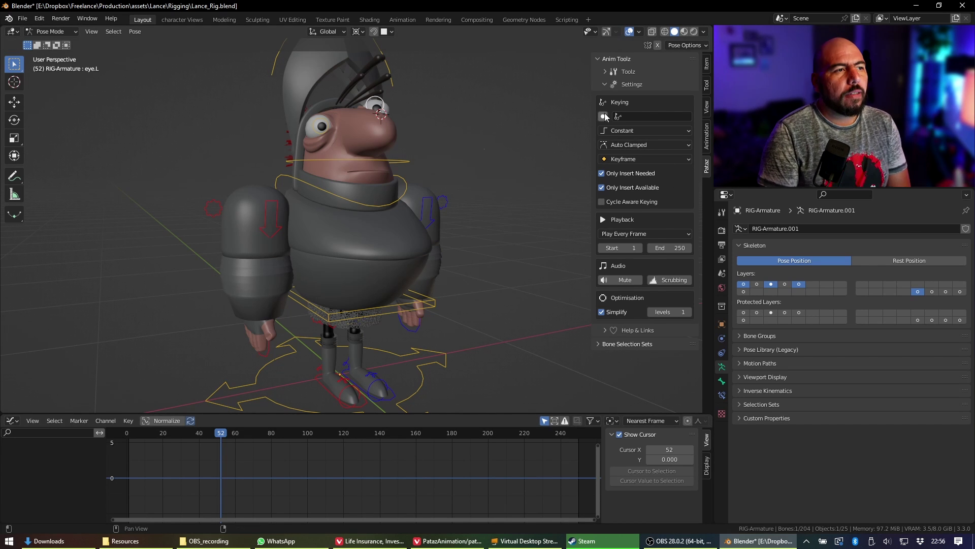
click(605, 85)
click(605, 87)
key(n)
key(n)
key(n)
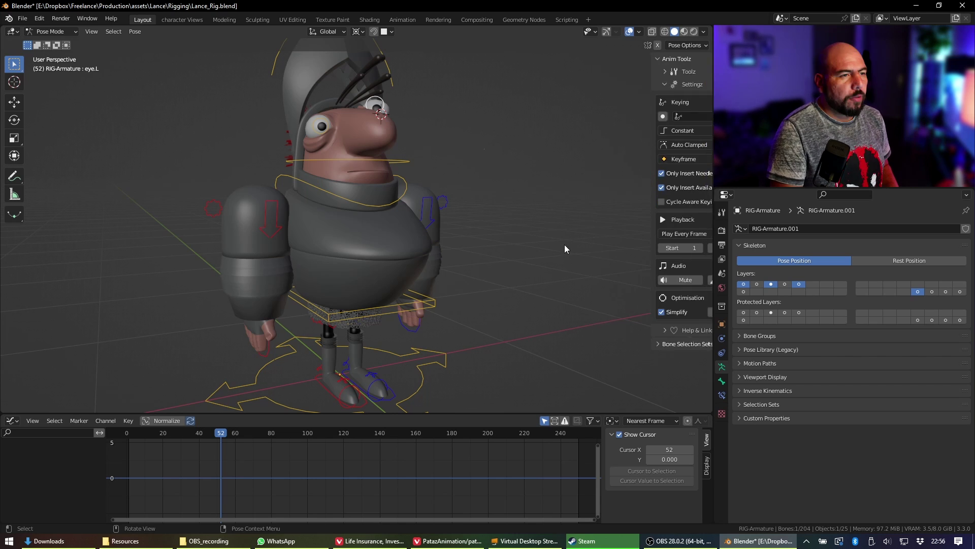
key(n)
key(n)
key(n)
key(n)
key(n)
key(n)
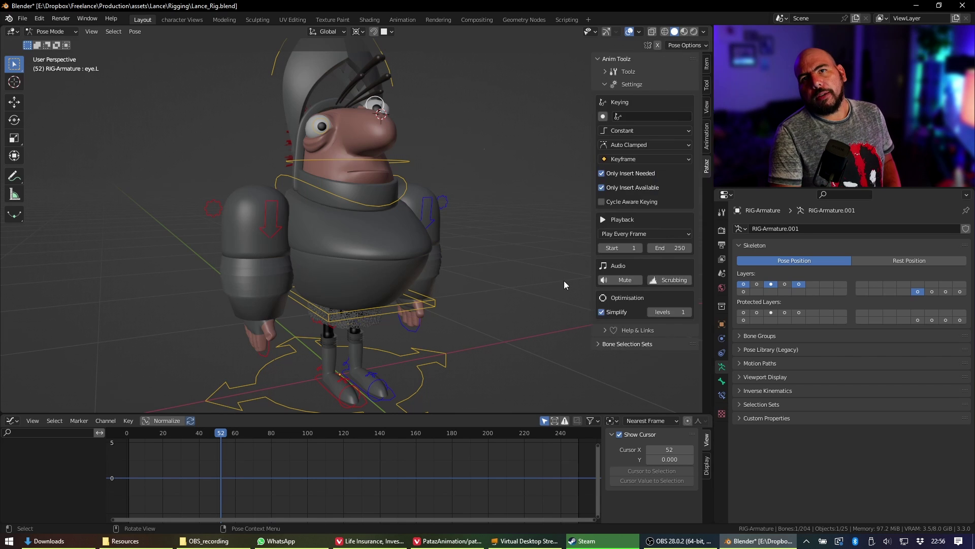
key(n)
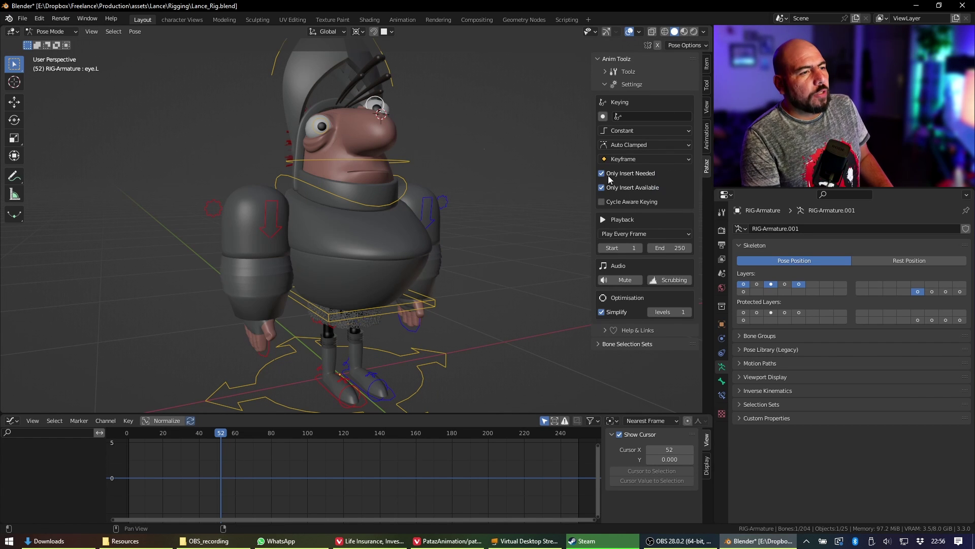
Turn off Only Insert Needed and enable auto keying in the Anim Toolz keying settings.
click(608, 175)
middle_drag(436, 234, 496, 227)
click(603, 116)
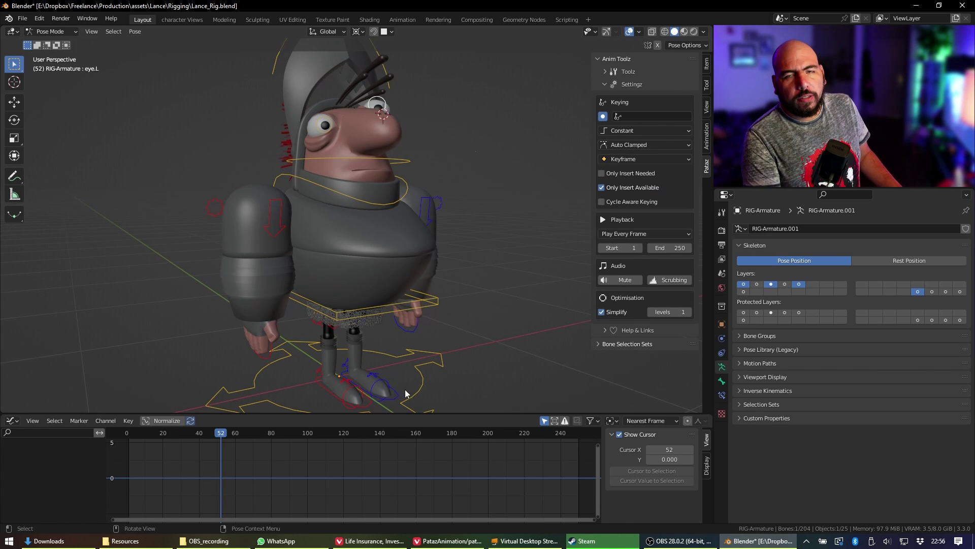
Try auto keying by moving the rig's root control while Only Insert Available is on.
click(420, 382)
key(g)
click(446, 297)
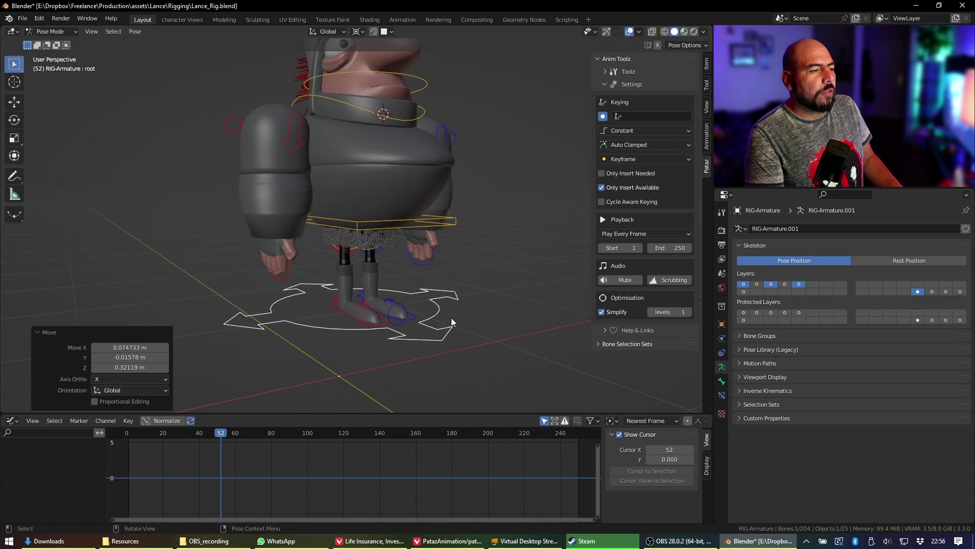
key(g)
click(443, 288)
Turn off Only Insert Available, move the root control to test auto keying, and undo the test moves.
key(g)
click(388, 252)
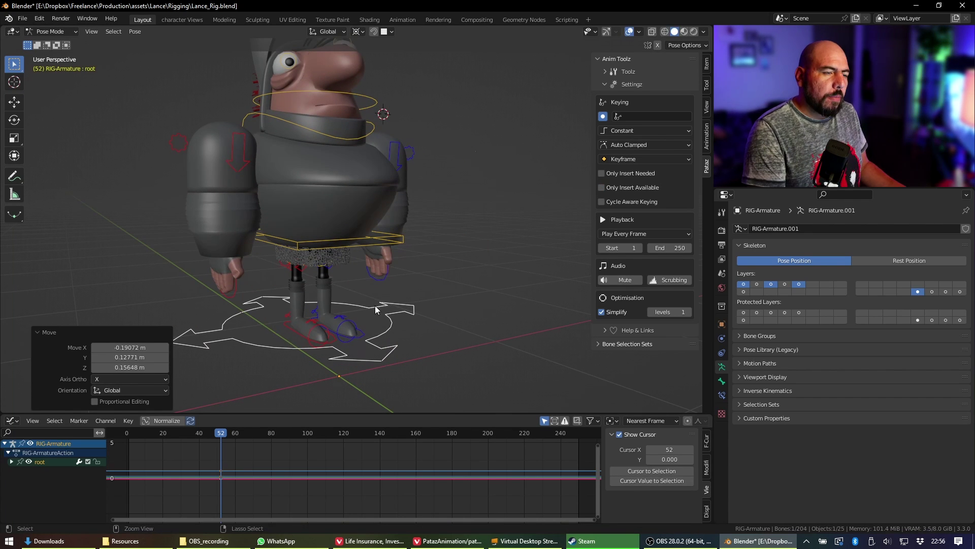
key(ctrl+z)
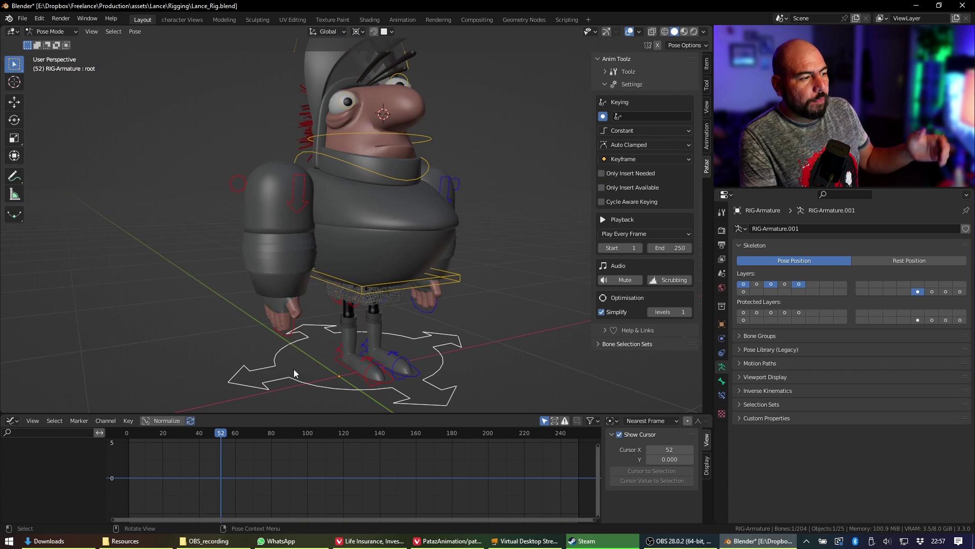
key(ctrl+shift+z)
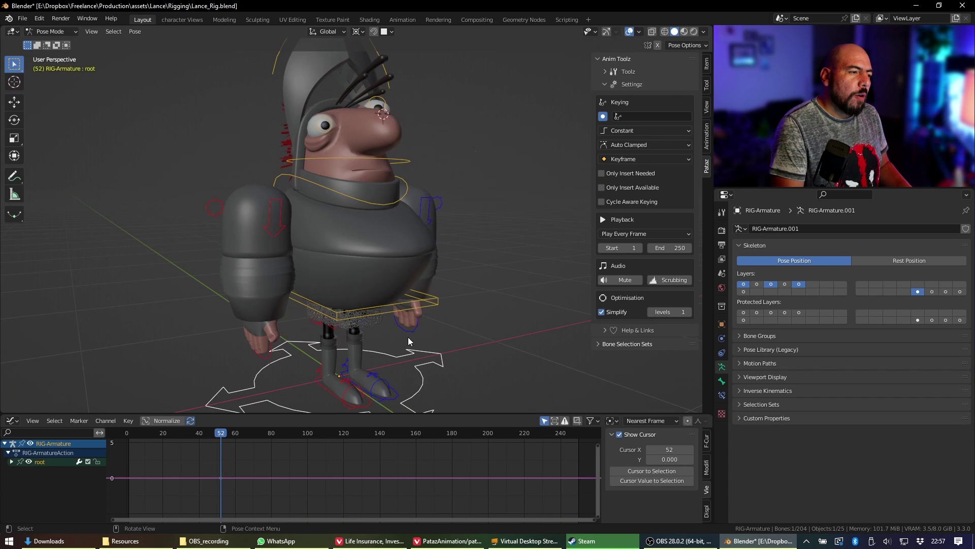
click(359, 492)
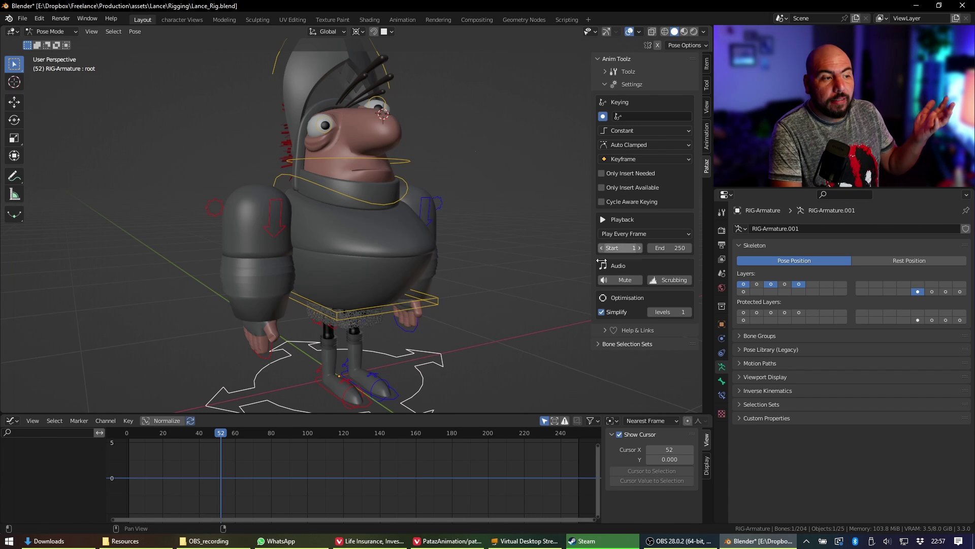
Examine the keying set, interpolation, handle type and new keyframe type options in the keying settings.
click(633, 118)
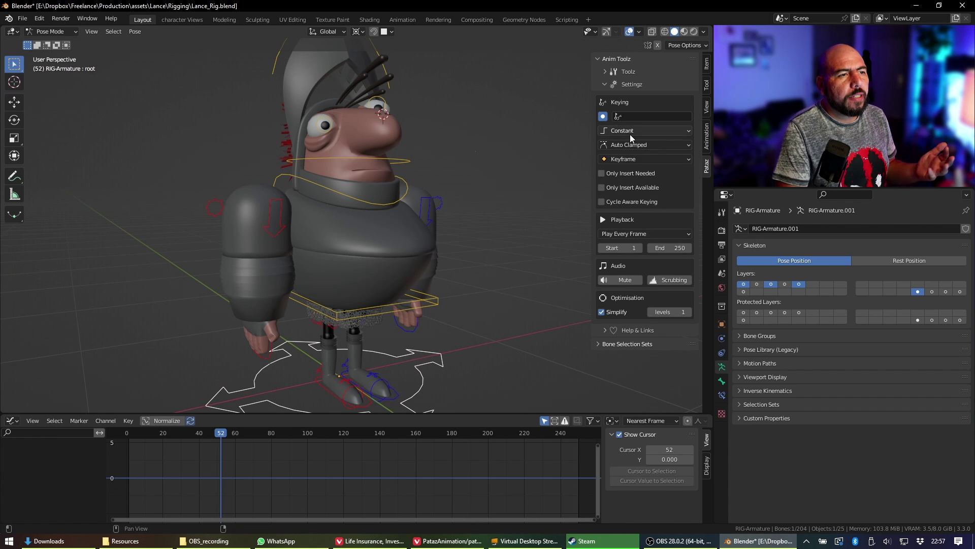
click(630, 131)
click(637, 130)
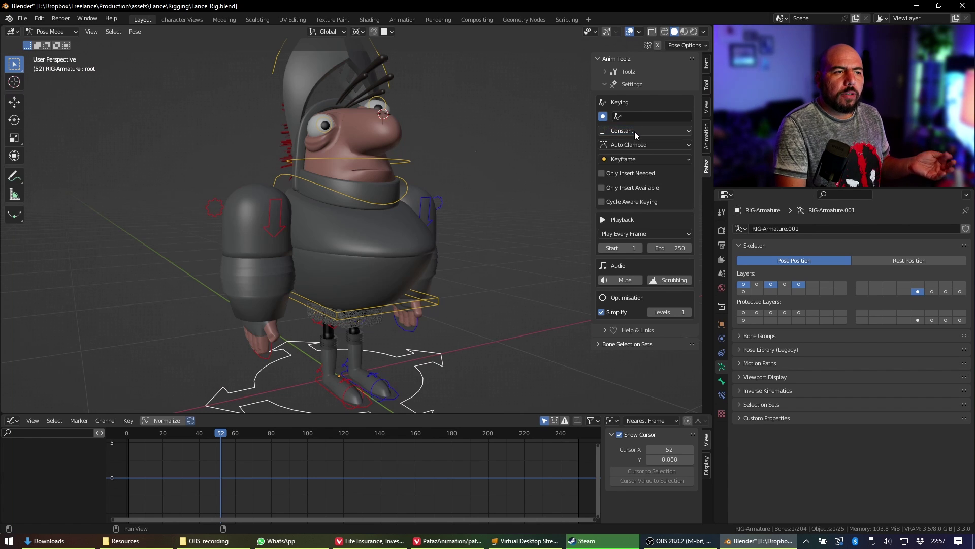
click(632, 146)
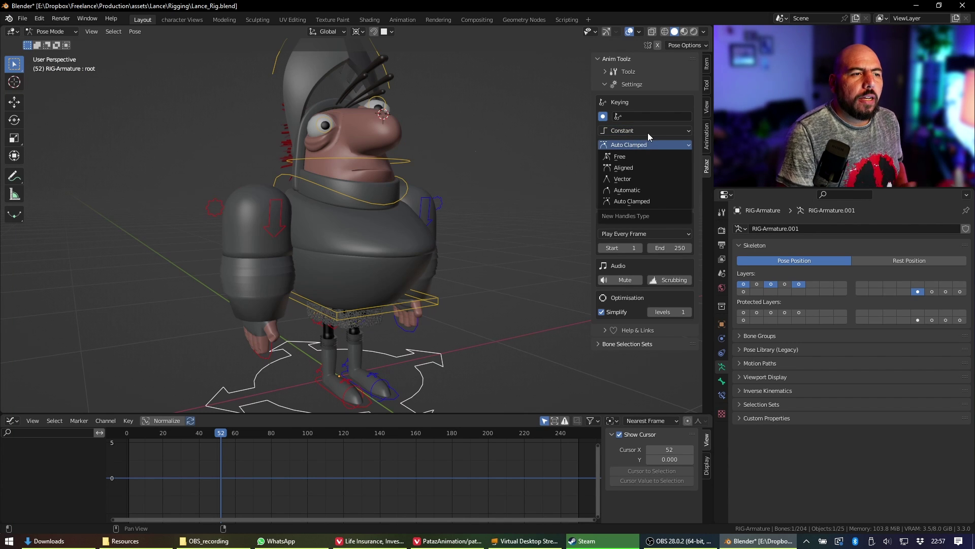
click(639, 149)
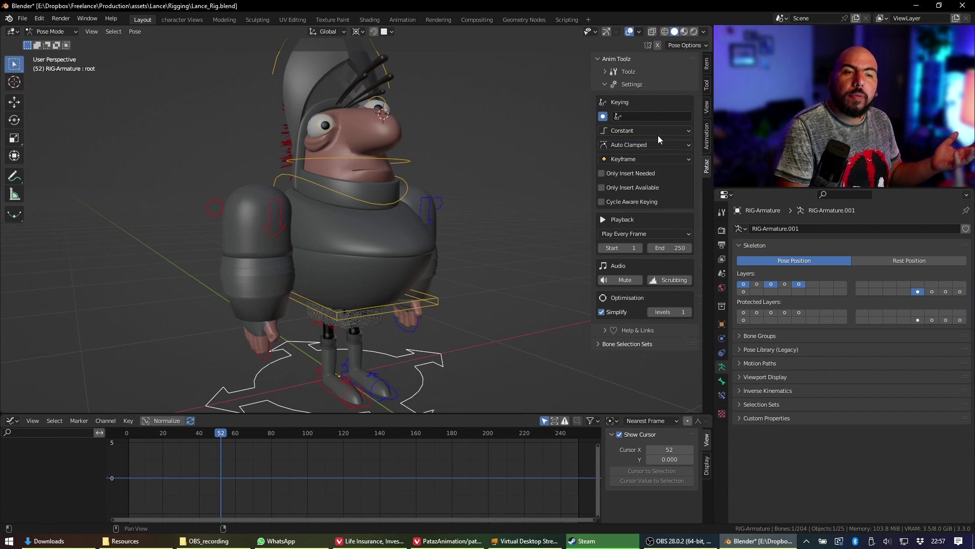
click(635, 160)
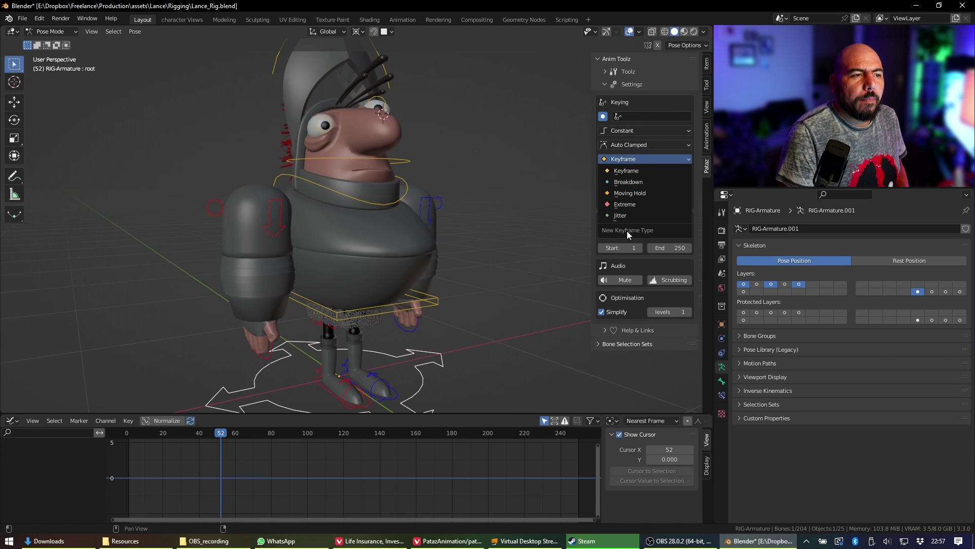
click(664, 173)
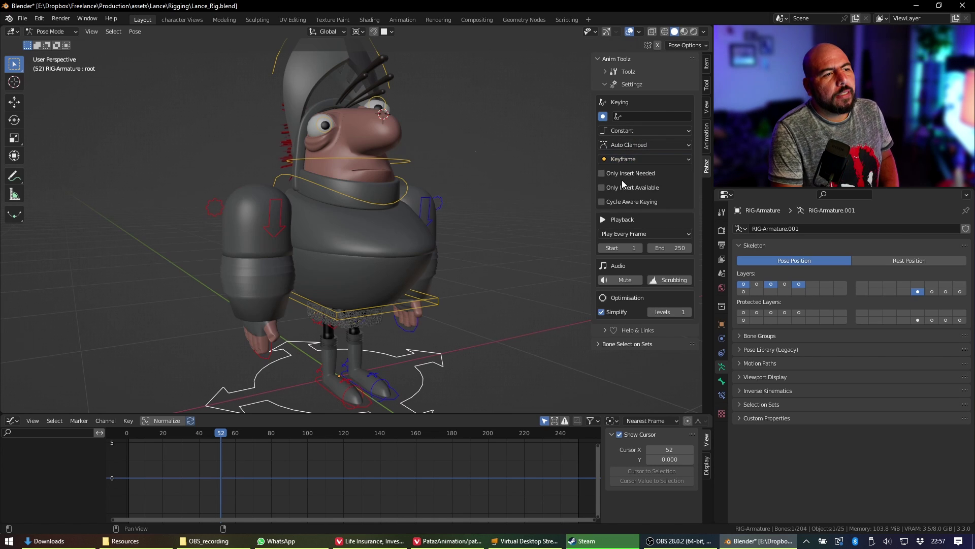
Turn on Only Insert Available and set the playback range to start at frame 45 and end at frame 214.
click(633, 233)
click(640, 220)
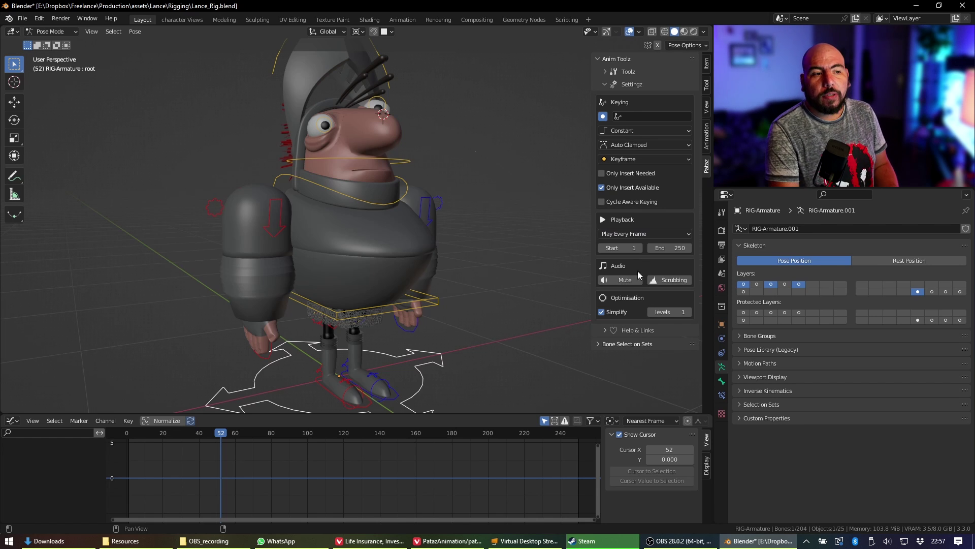
mouse_move(666, 248)
mouse_down()
mouse_move(646, 239)
mouse_move(674, 248)
mouse_move(662, 248)
mouse_up()
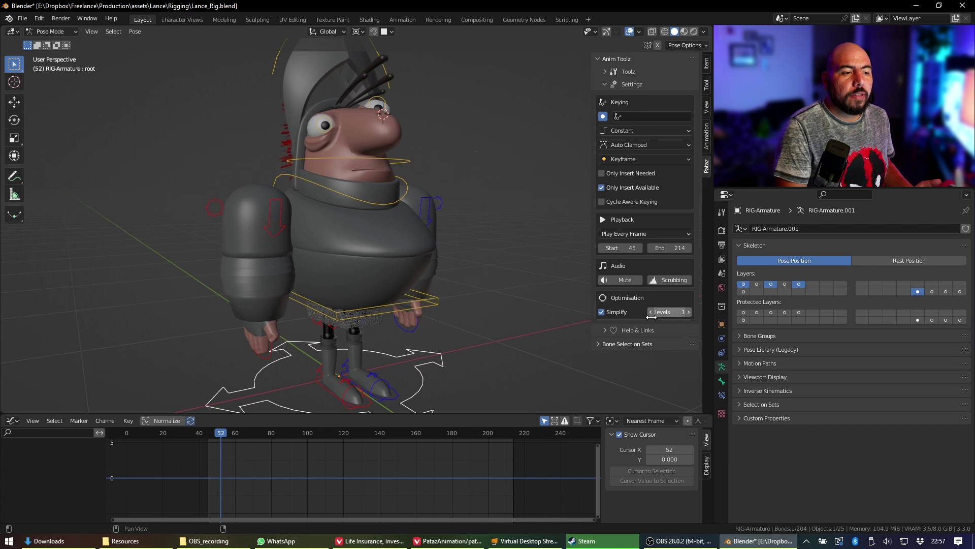
Set the Simplify level to 0, compare the character with Simplify on and off, and leave it off.
click(601, 313)
click(602, 314)
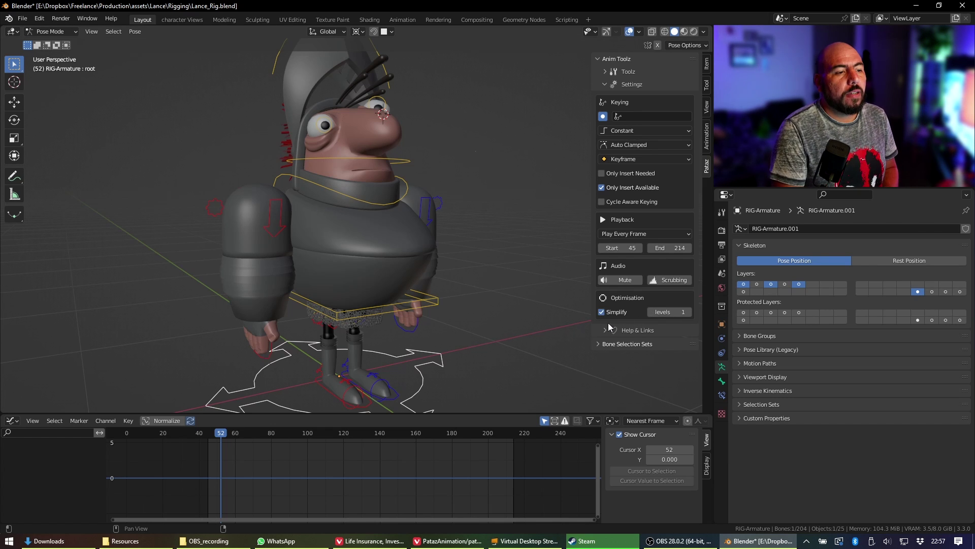
click(651, 312)
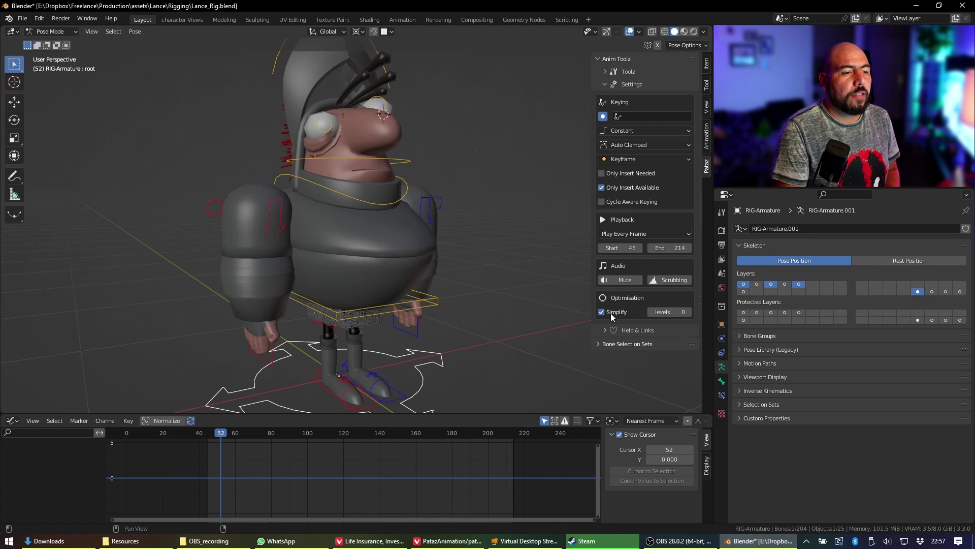
click(602, 313)
click(603, 314)
click(604, 314)
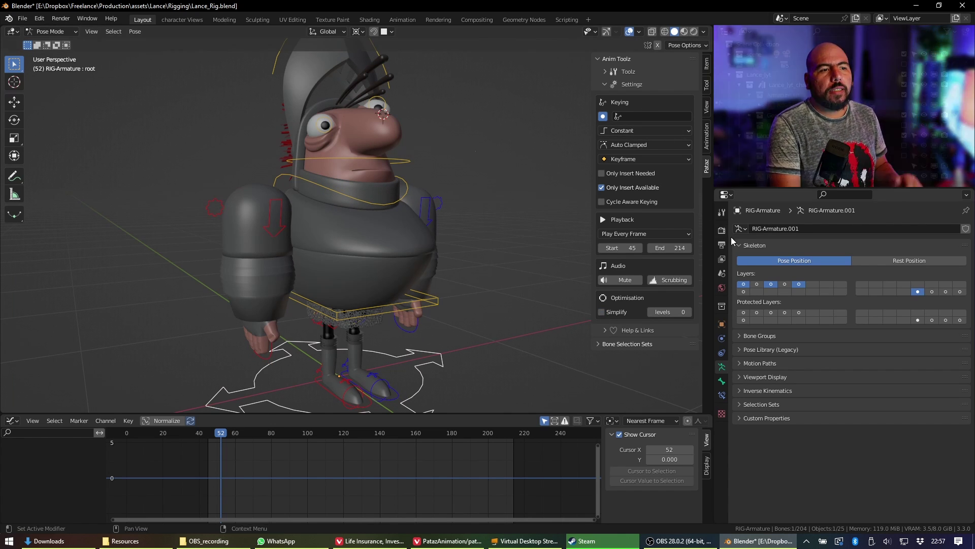
Widen the 3D viewport by narrowing the Outliner and Properties column.
drag(712, 224, 852, 196)
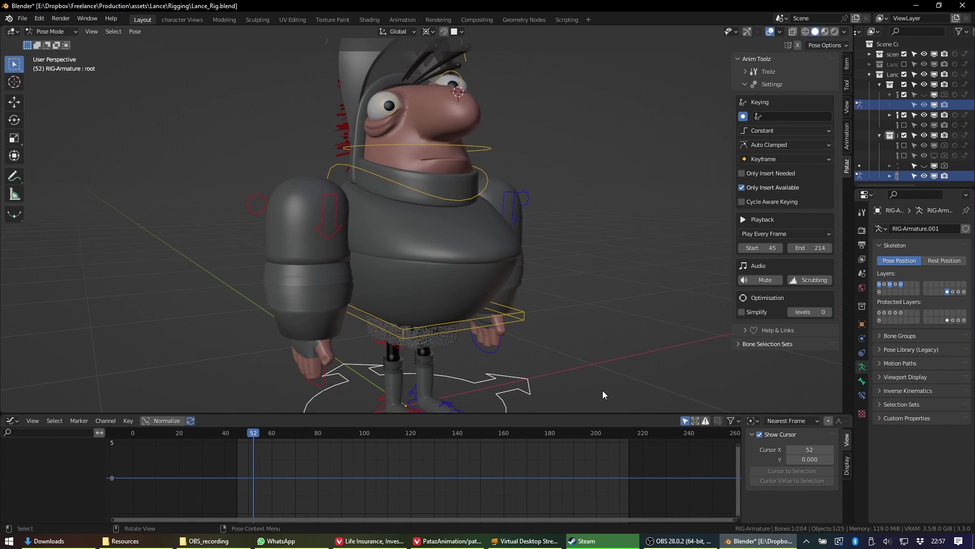
scroll(550, 192, down, 2)
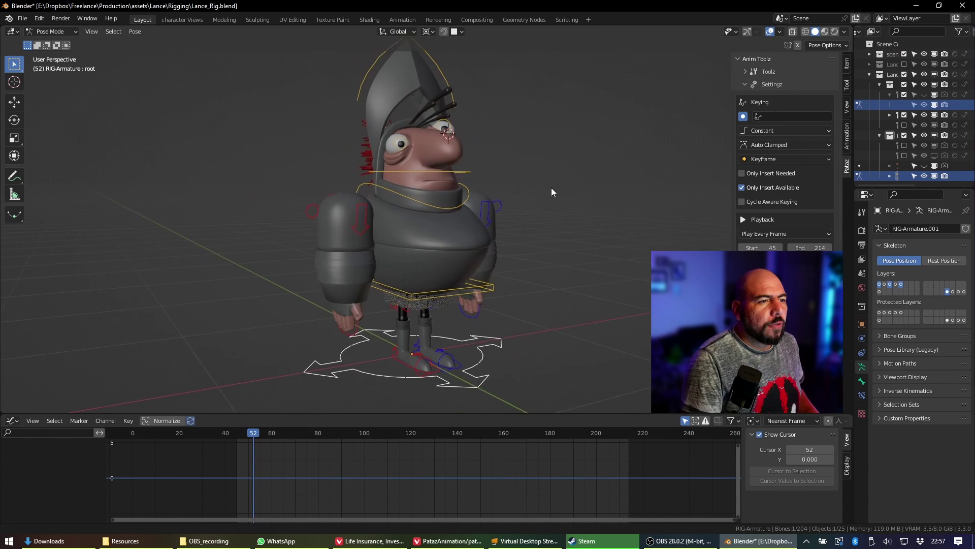
middle_drag(312, 172, 440, 318)
scroll(361, 342, down, 8)
middle_drag(361, 342, 468, 266)
scroll(470, 325, up, 2)
mouse_move(468, 337)
shift+middle_down()
mouse_move(504, 331)
mouse_move(518, 257)
mouse_move(496, 342)
mouse_move(457, 355)
mouse_move(468, 318)
shift+middle_up()
scroll(504, 330, up, 5)
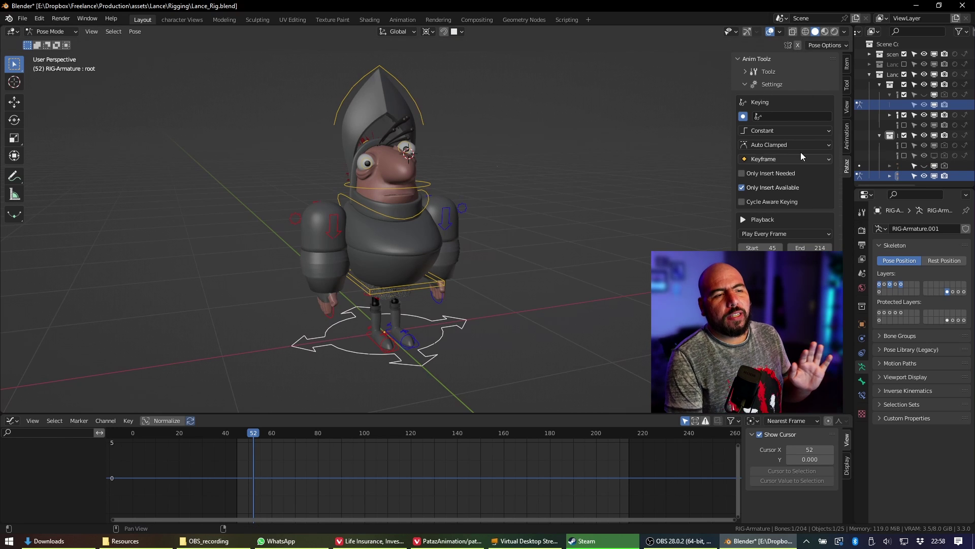
Collapse the Anim Toolz Settingz section, expand Bone Selection Sets, and clear the current bone selection.
click(750, 87)
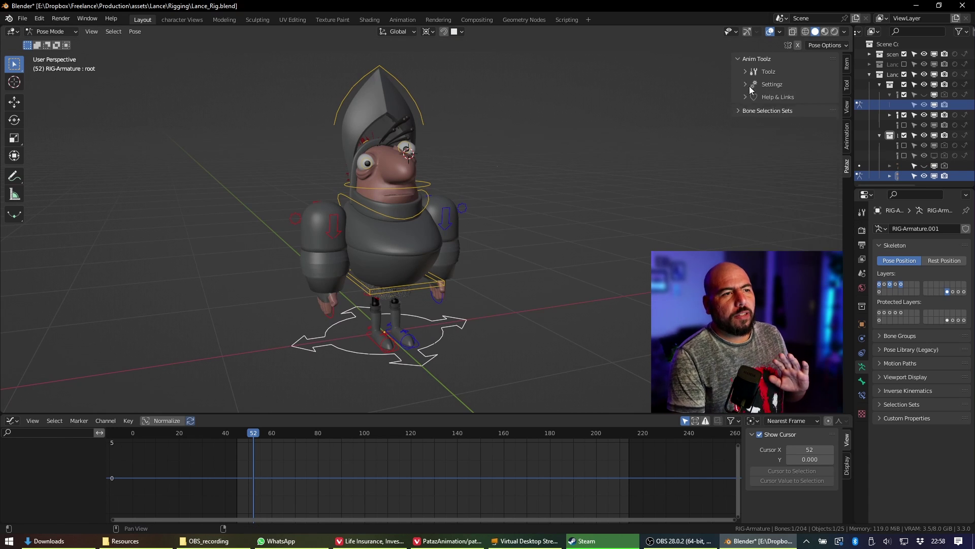
click(749, 112)
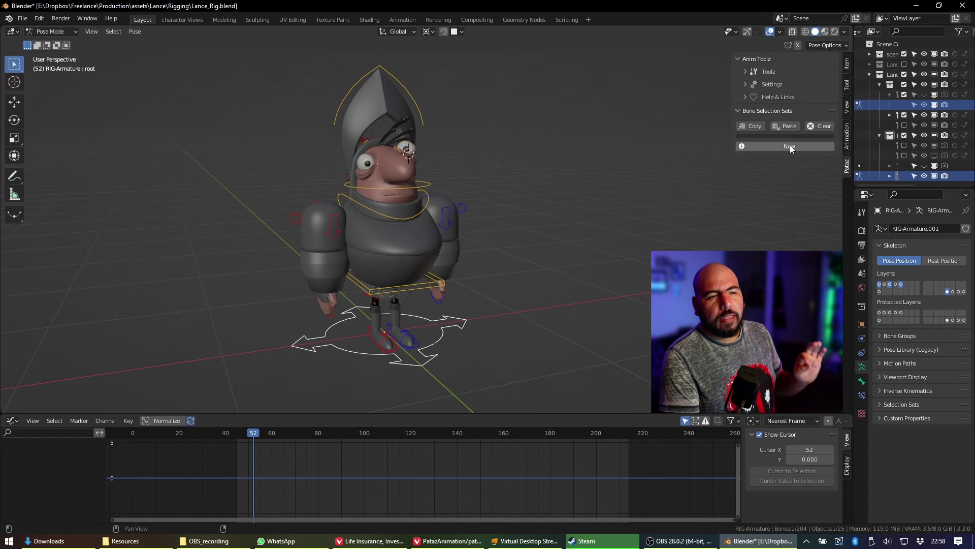
click(584, 290)
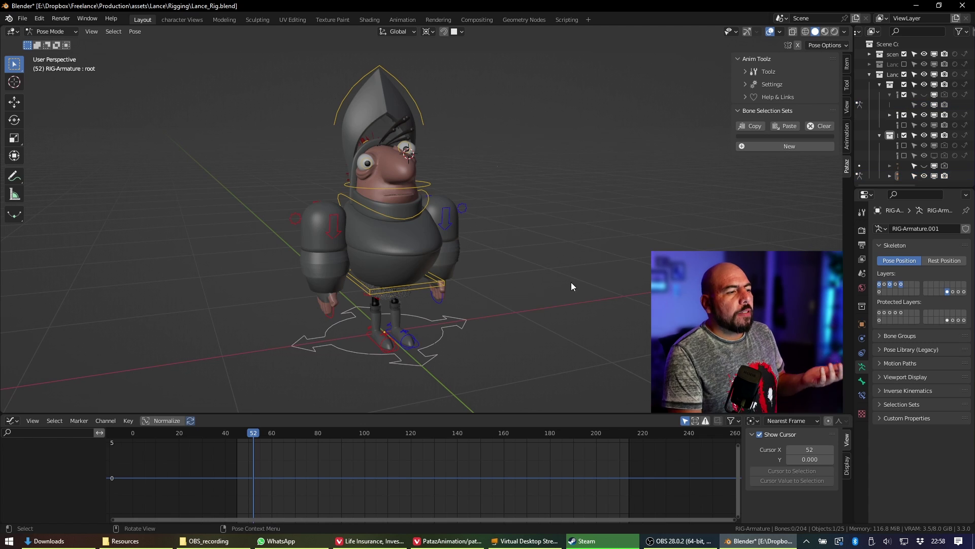
Create a bone selection set named "Arm L" from the control bones of the character's left arm.
mouse_move(493, 166)
middle_down()
mouse_move(483, 203)
mouse_move(492, 163)
middle_up()
drag(492, 163, 436, 323)
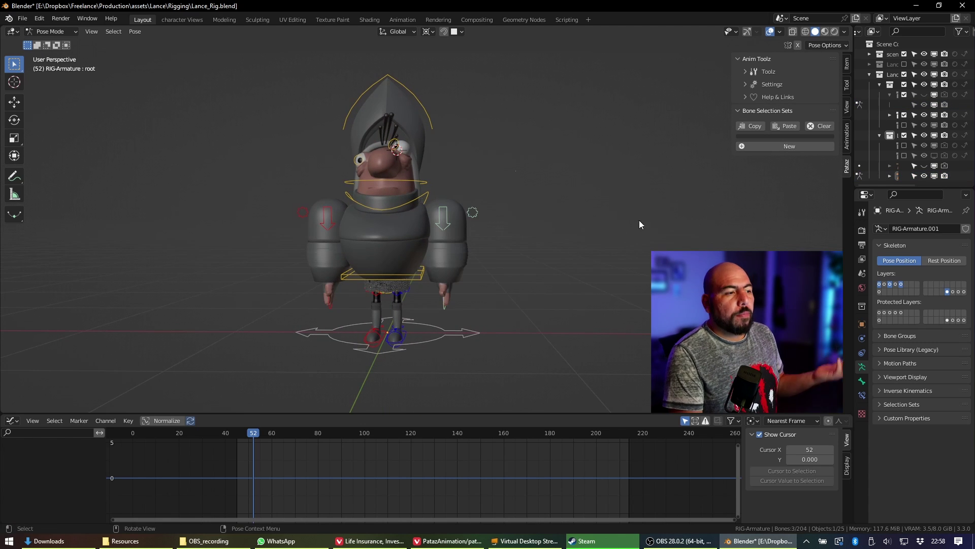
click(804, 147)
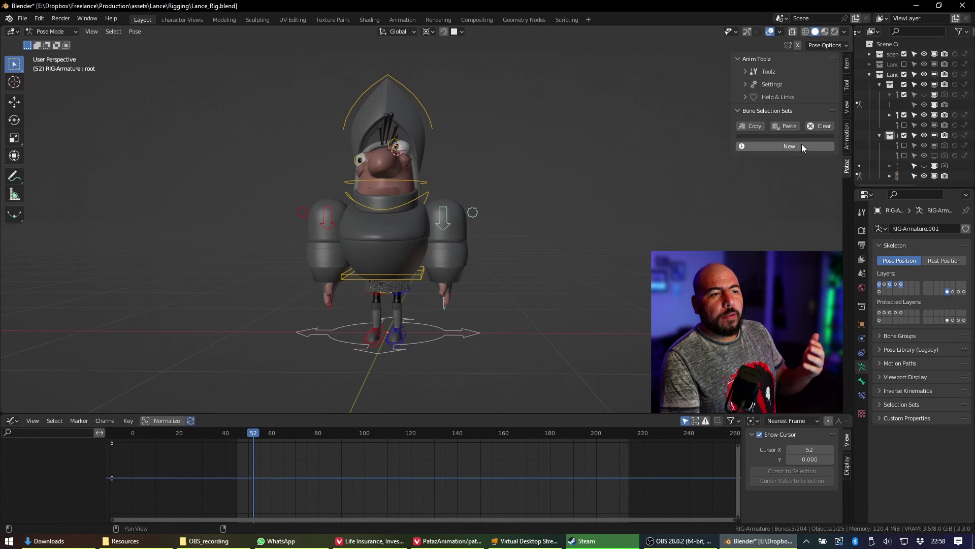
click(802, 146)
click(862, 157)
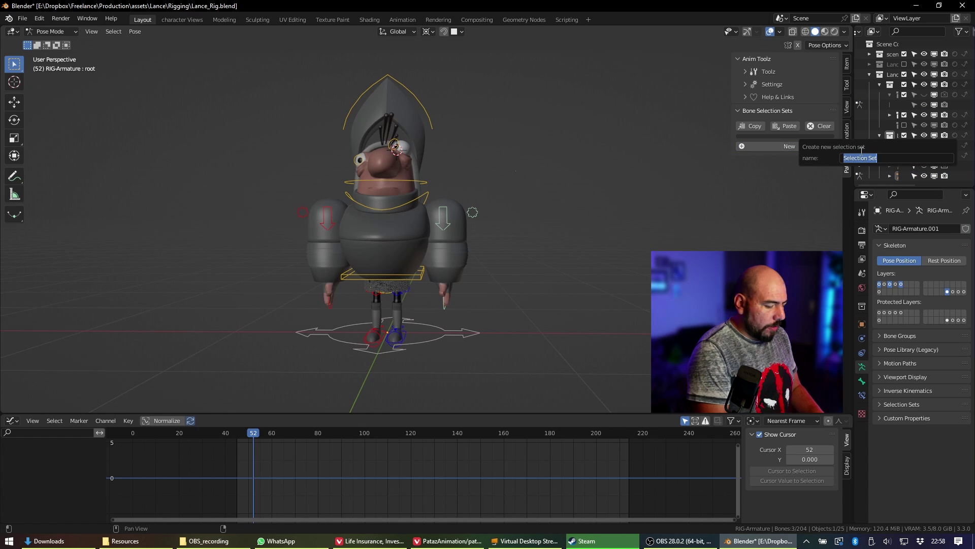
text(Arm)
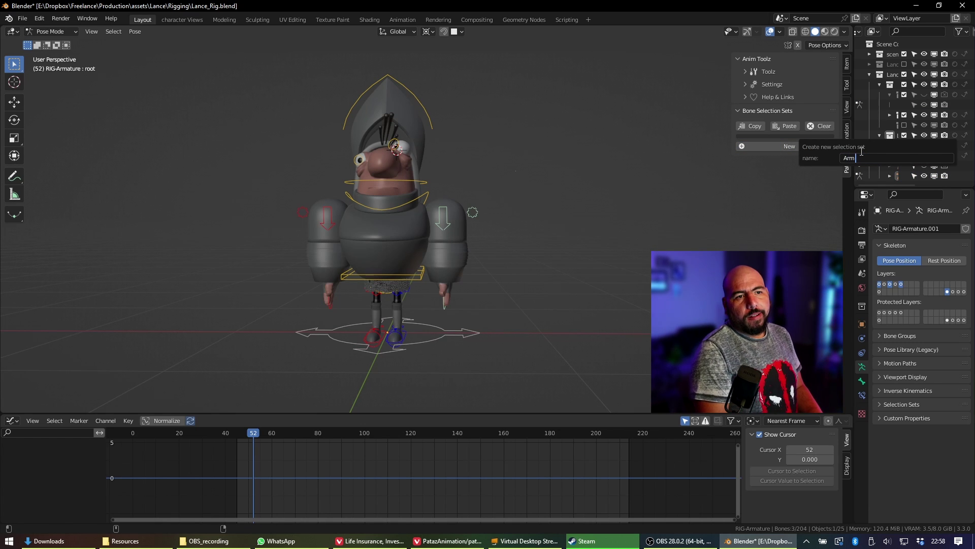
text( L)
key(Return)
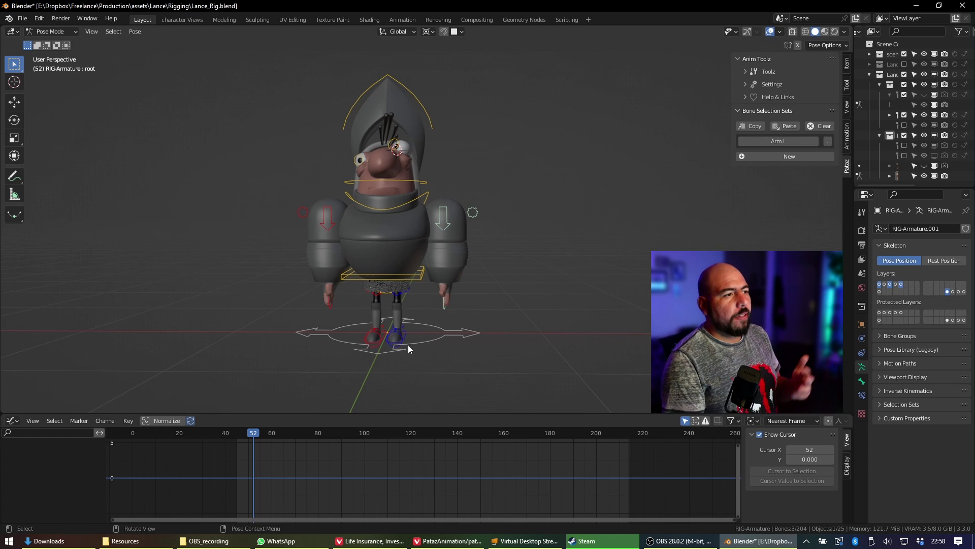
Create a bone selection set named "Arm R" from the control bones of the character's right arm.
drag(285, 182, 340, 311)
click(777, 157)
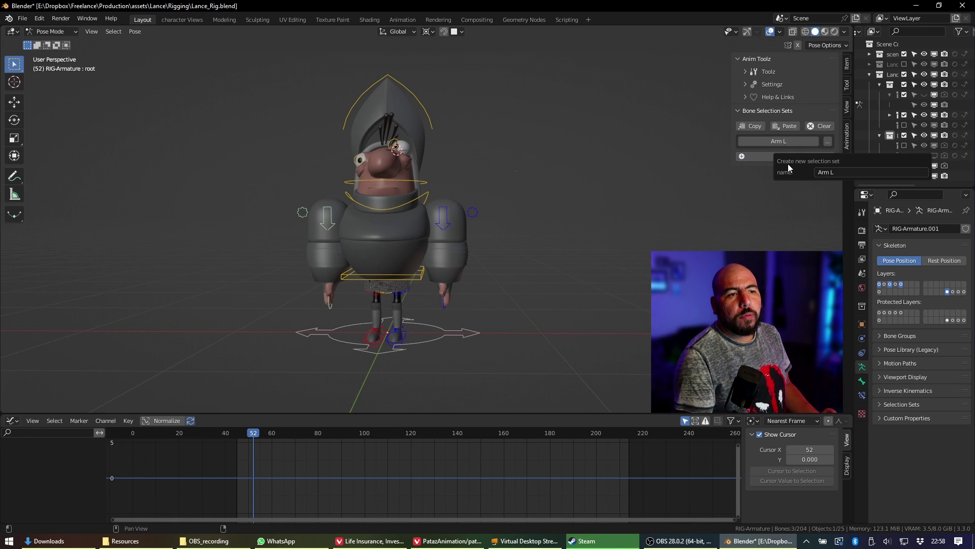
click(855, 169)
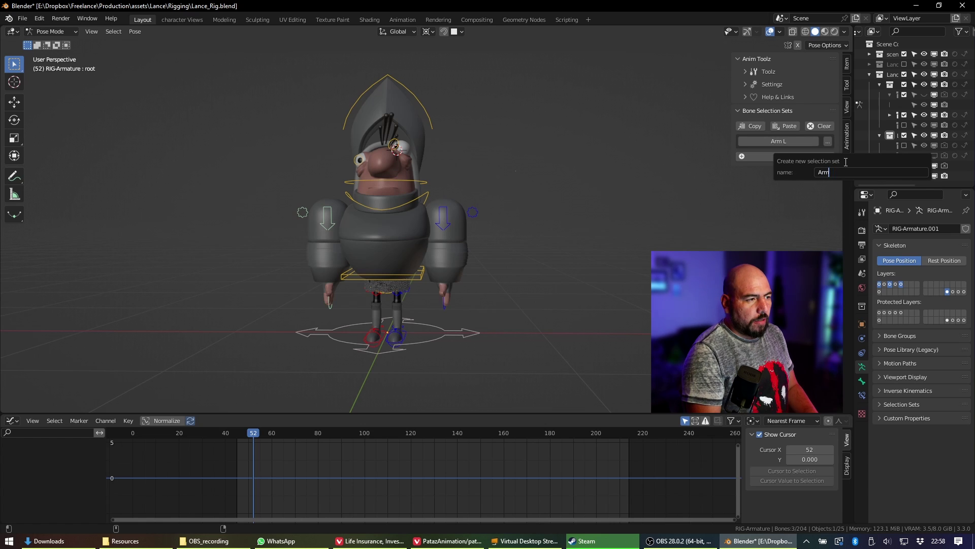
key(Return)
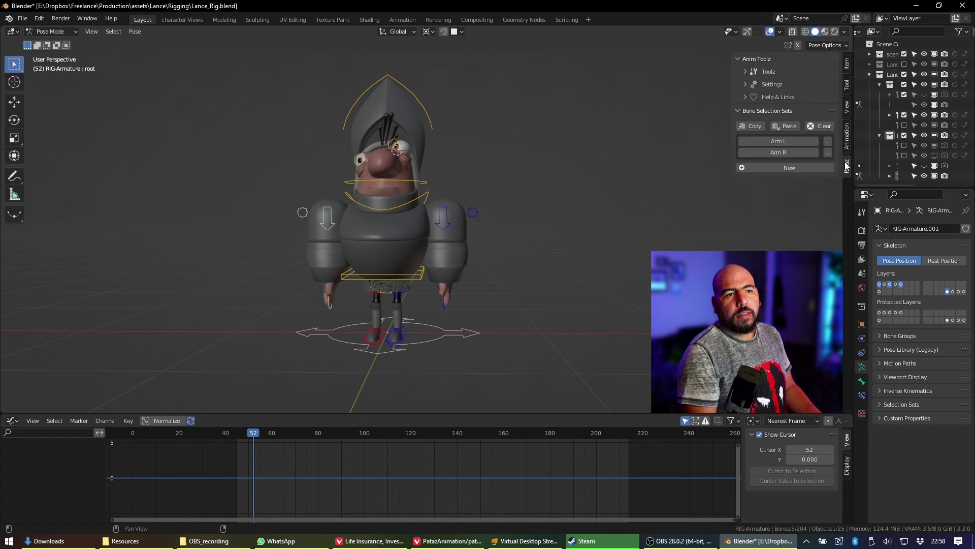
Create a bone selection set named "spine" from the hips, torso, chest and neck controls.
click(388, 300)
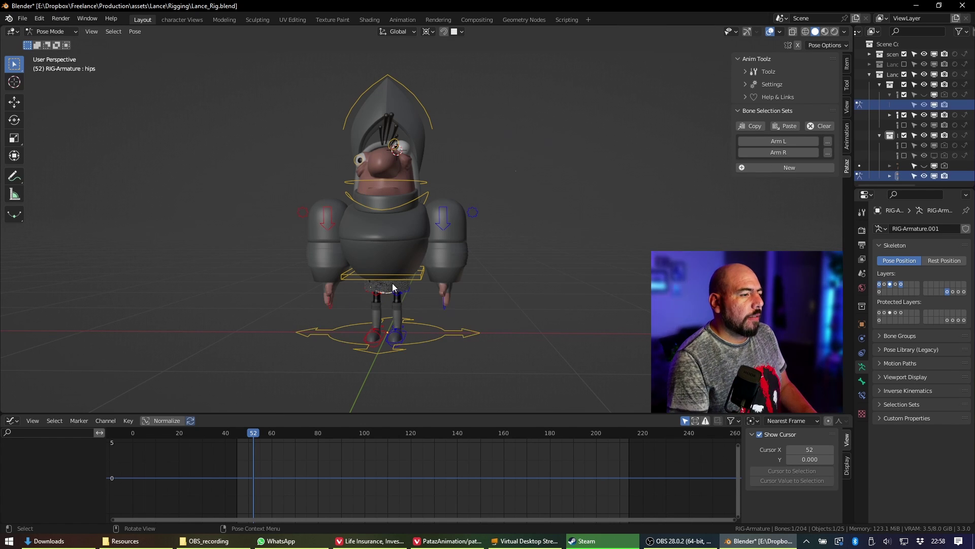
shift+click(423, 269)
key(b)
drag(422, 184, 426, 95)
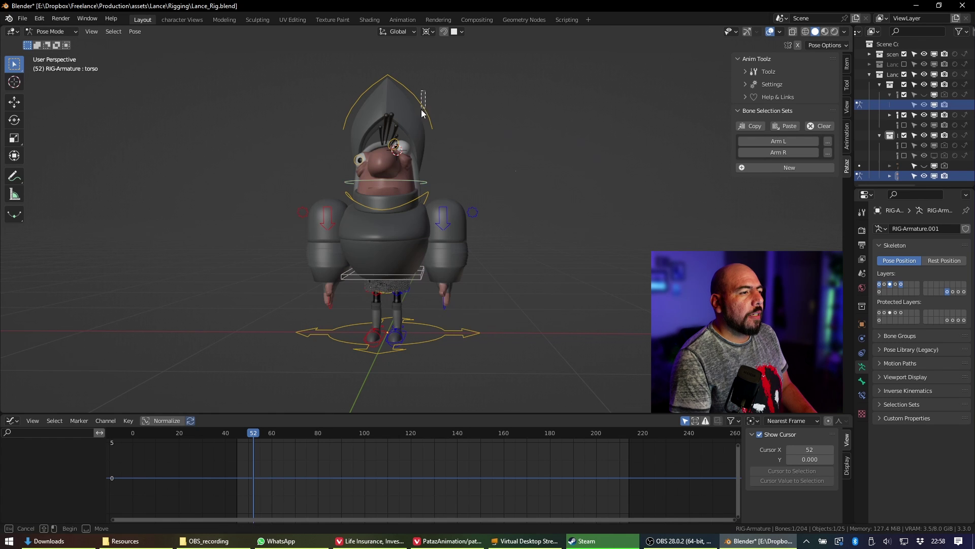
middle_drag(439, 195, 366, 174)
shift+click(423, 179)
shift+click(473, 80)
middle_drag(473, 104, 541, 178)
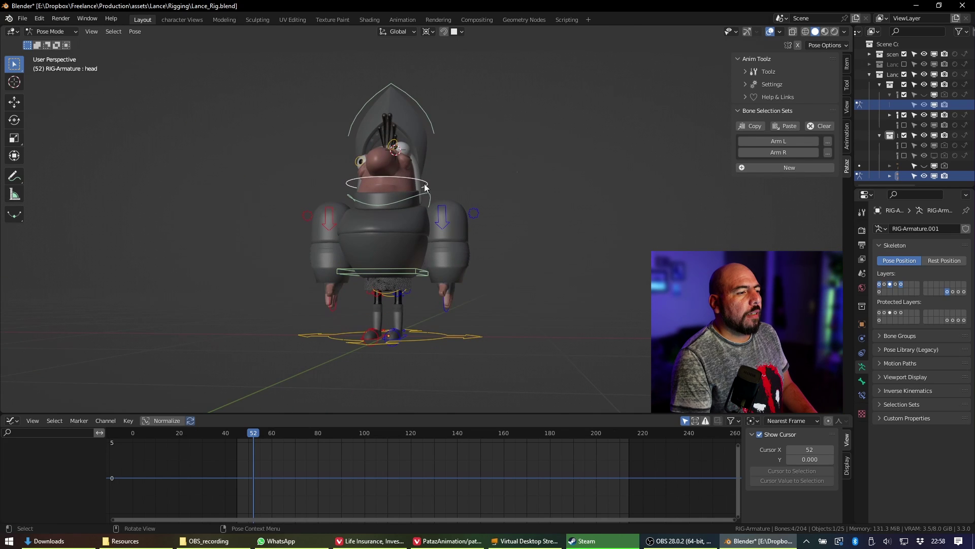
middle_drag(388, 184, 599, 152)
shift+click(455, 236)
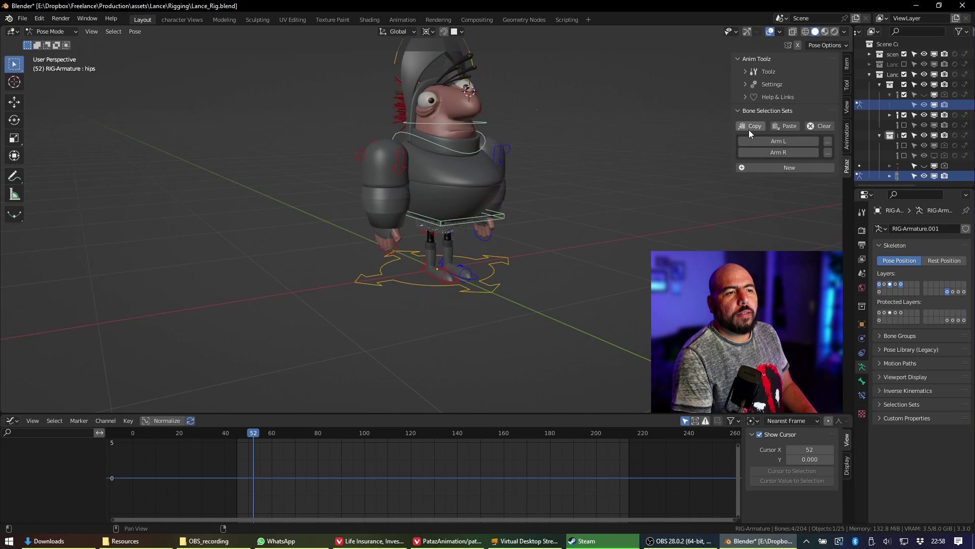
click(779, 167)
click(825, 185)
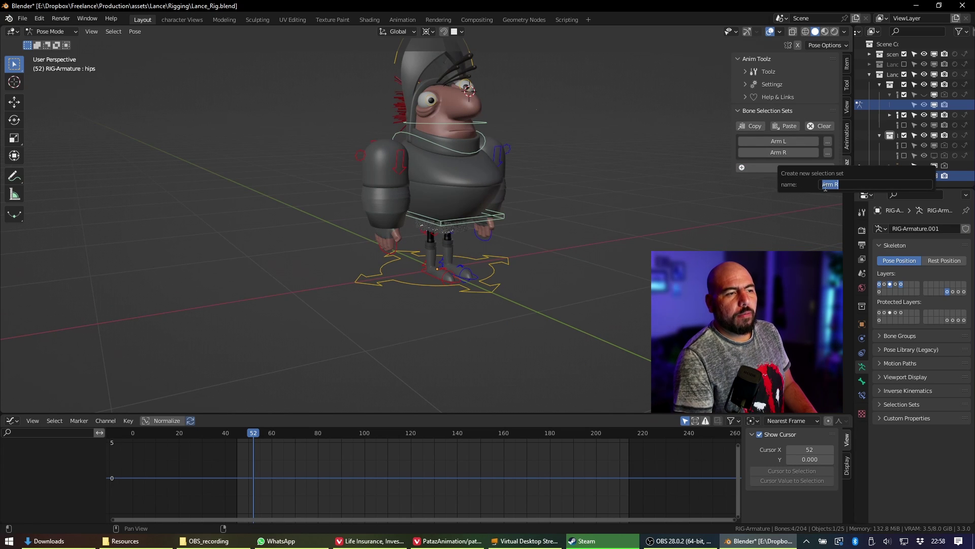
text(spine)
key(Return)
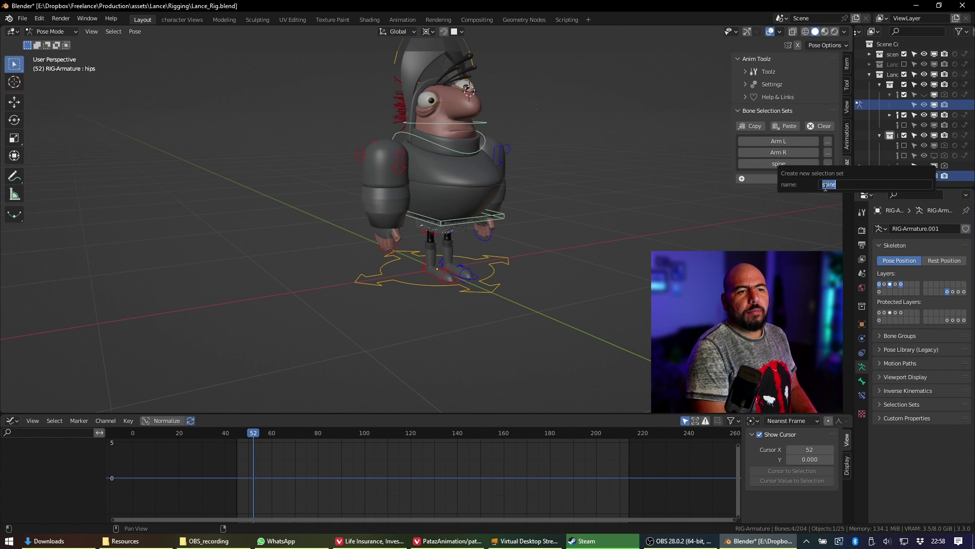
Create a bone selection set named "face" from the control bones around the character's head.
middle_drag(615, 205, 408, 164)
shift+middle_drag(408, 164, 406, 216)
drag(551, 53, 378, 170)
middle_drag(378, 171, 582, 224)
click(809, 180)
text(Face)
key(Return)
middle_drag(612, 253, 572, 270)
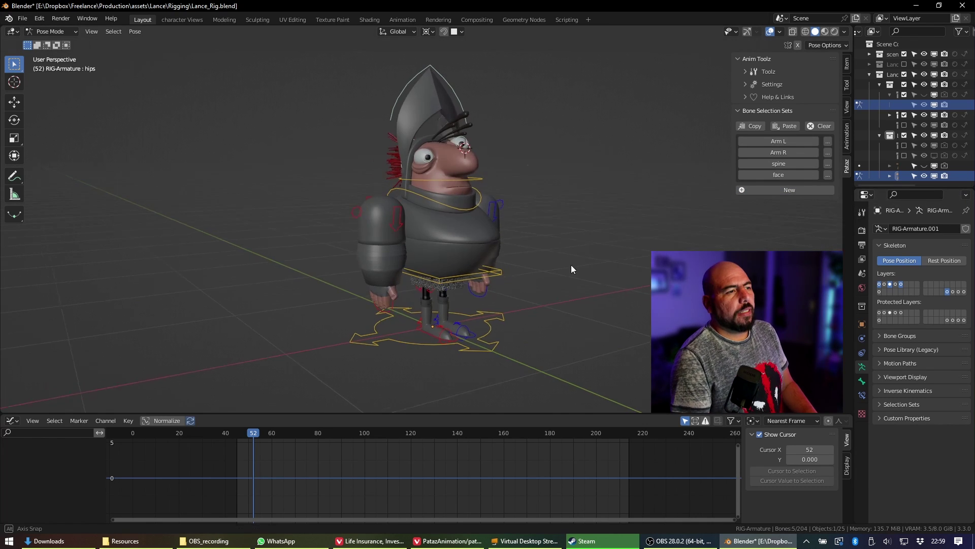
Rename the "face" bone selection set to "head".
click(828, 175)
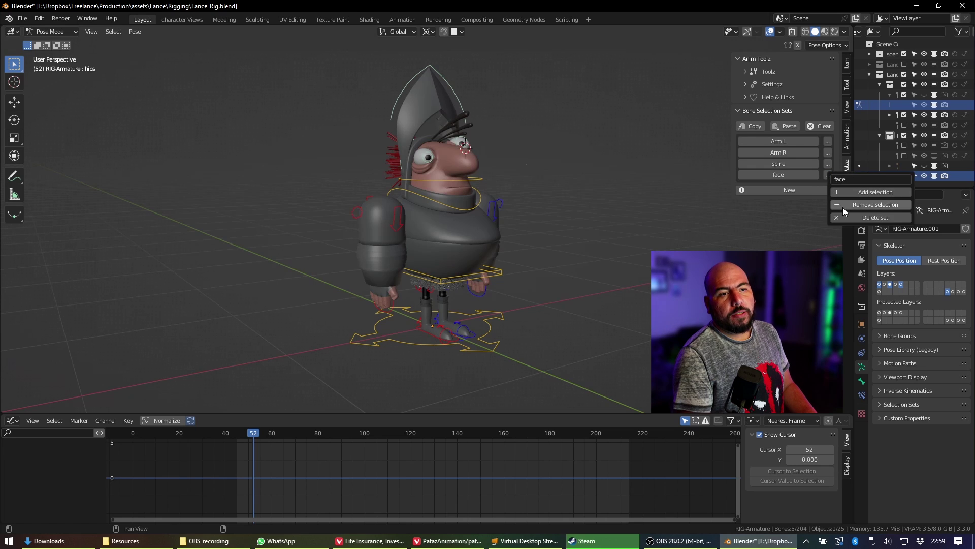
click(847, 180)
text(head)
key(Return)
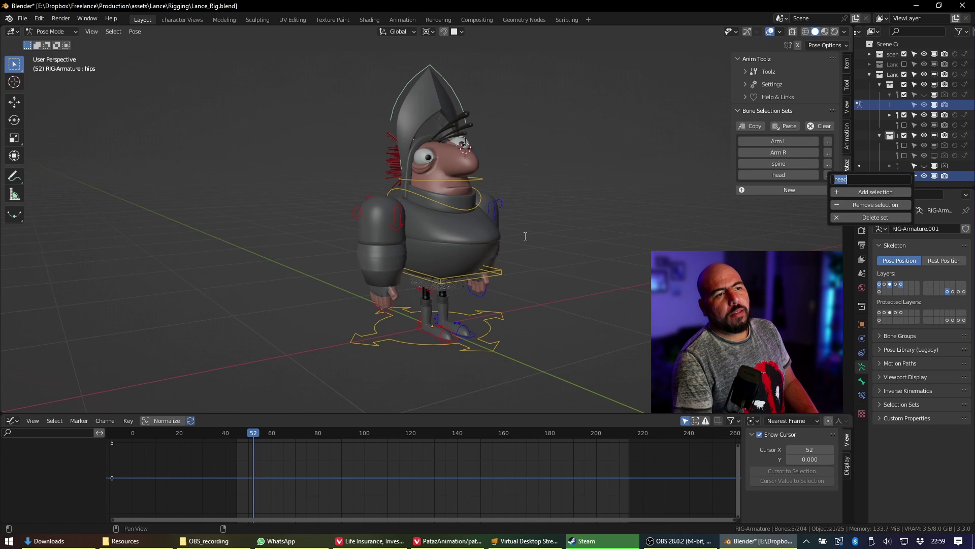
Create a bone selection set named "legs" from the foot and leg controls of both legs.
middle_drag(585, 221, 500, 219)
drag(500, 217, 501, 224)
click(510, 358)
middle_drag(509, 356, 445, 335)
drag(414, 280, 464, 366)
middle_drag(479, 331, 436, 252)
ctrl+drag(437, 252, 443, 340)
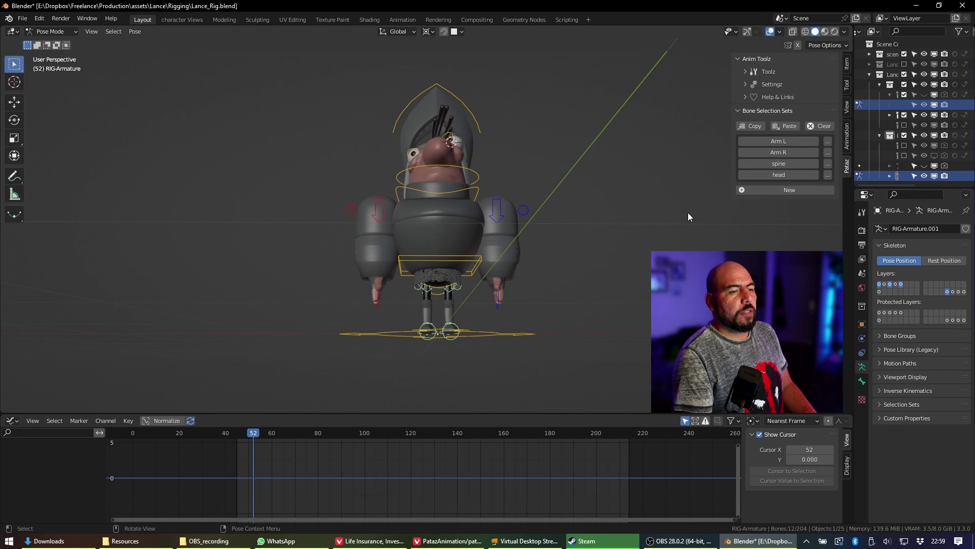
middle_drag(684, 221, 690, 247)
click(797, 193)
click(838, 208)
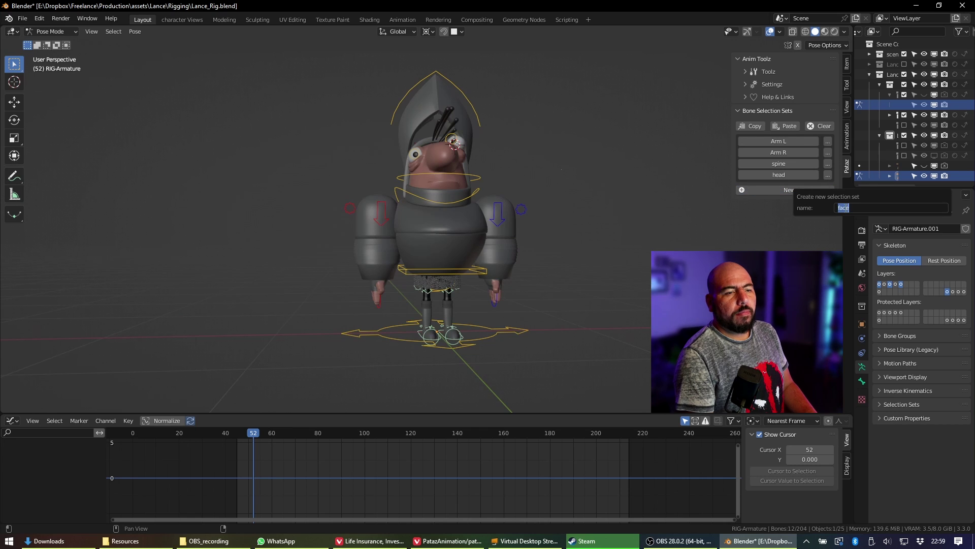
text(legs)
key(Return)
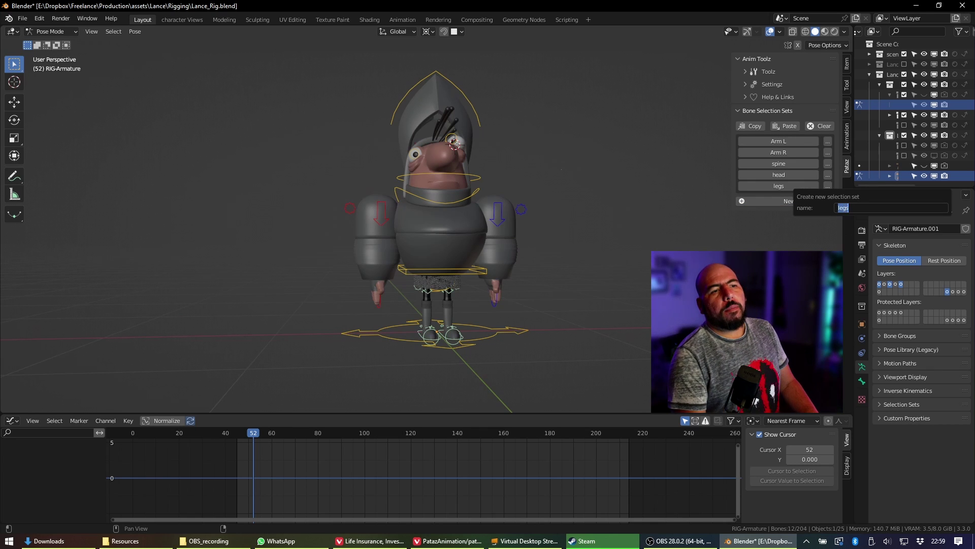
Clear the selection and recall the saved bone selection sets one at a time, finishing with the spine set.
middle_drag(666, 305, 629, 251)
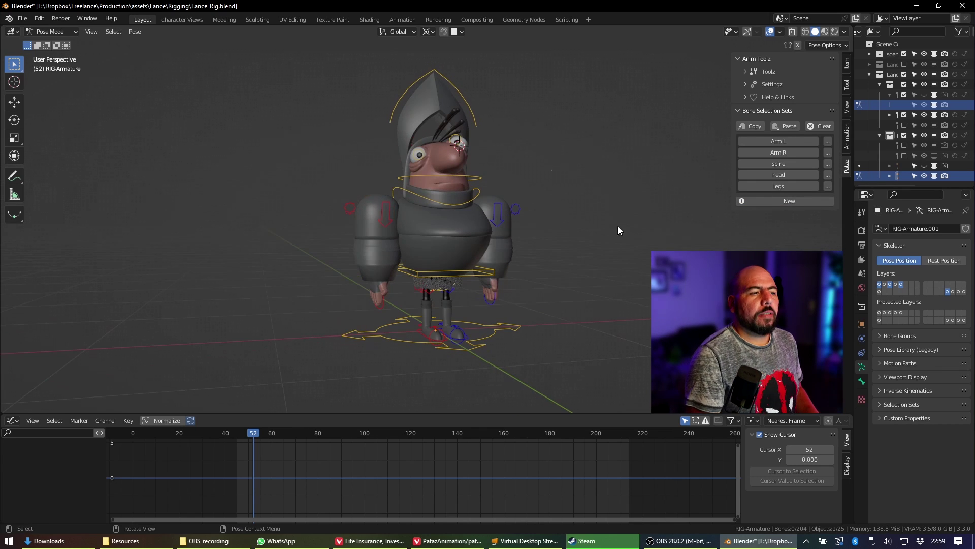
click(788, 142)
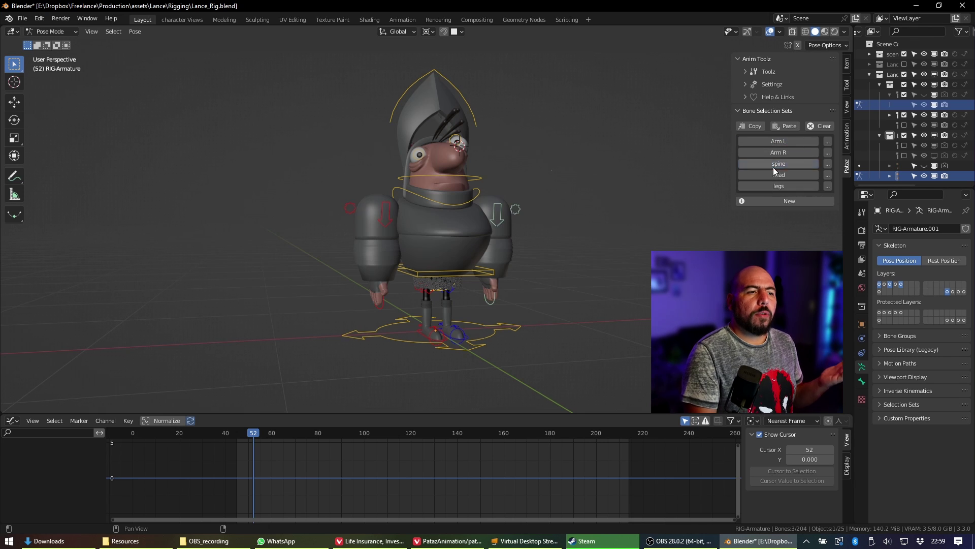
click(776, 153)
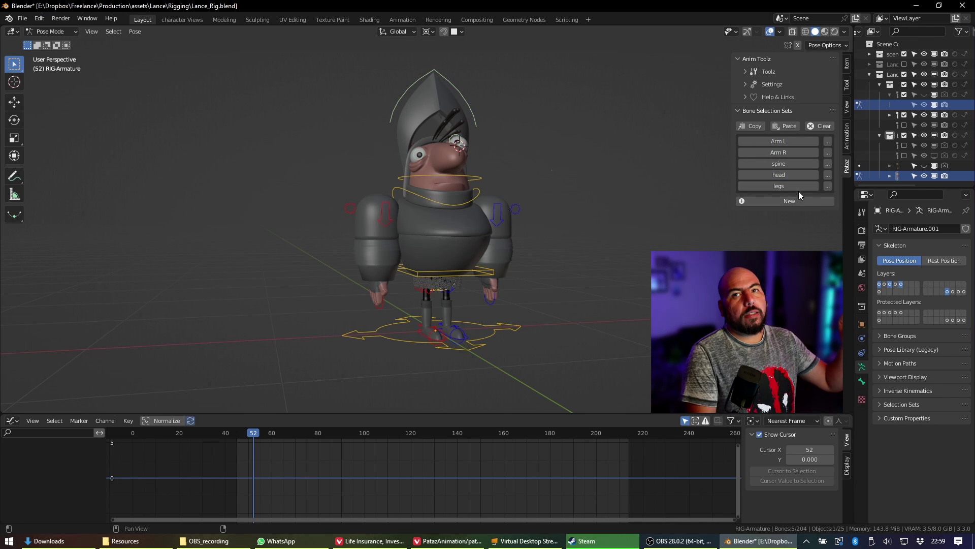
click(773, 186)
click(773, 164)
click(770, 164)
mouse_move(582, 227)
middle_down()
mouse_move(570, 239)
mouse_move(594, 237)
middle_up()
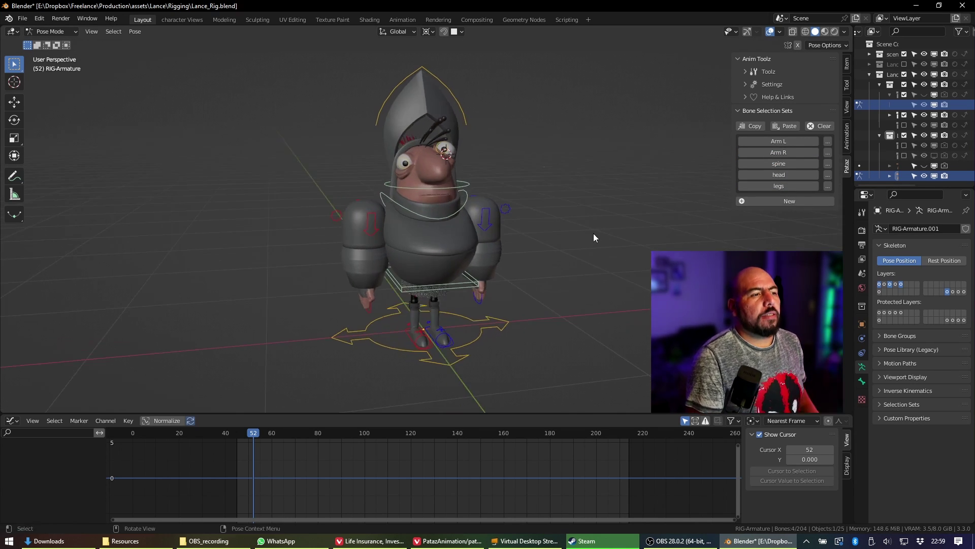
Extend the spine selection with the Arm R, head and legs selection sets.
shift+click(777, 154)
shift+click(778, 176)
shift+click(778, 154)
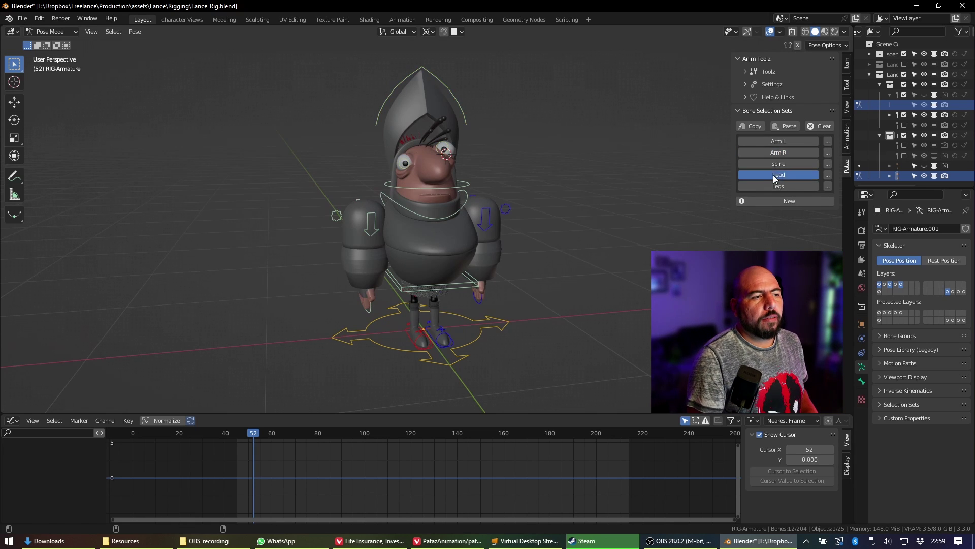
click(779, 186)
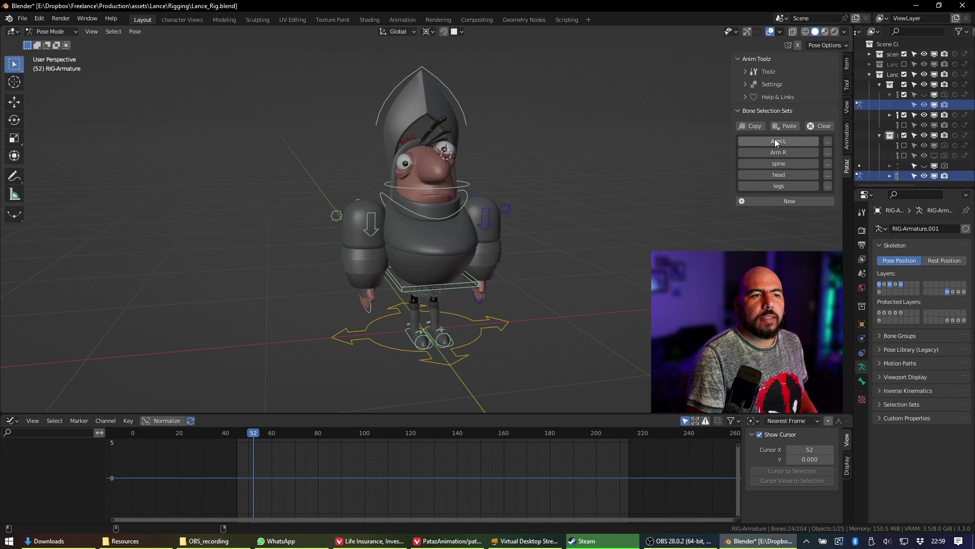
Select the Arm R set and add the Arm L, spine, head and legs sets to the selection.
click(783, 153)
shift+click(781, 143)
shift+click(779, 166)
shift+click(778, 175)
shift+click(778, 186)
shift+click(780, 144)
Recall the Arm R set, the combination of Arm L, spine, head and legs, and finally only the head set.
click(781, 144)
click(779, 154)
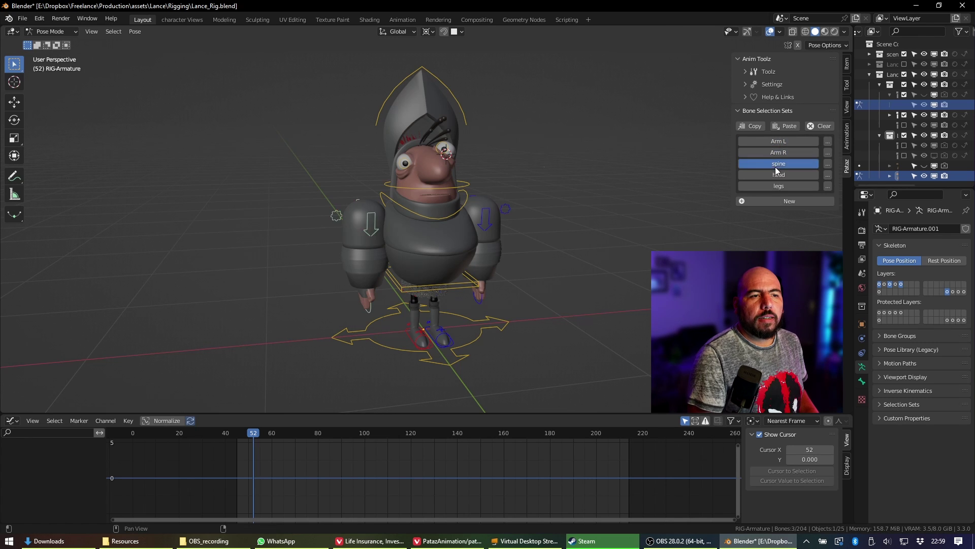
click(777, 186)
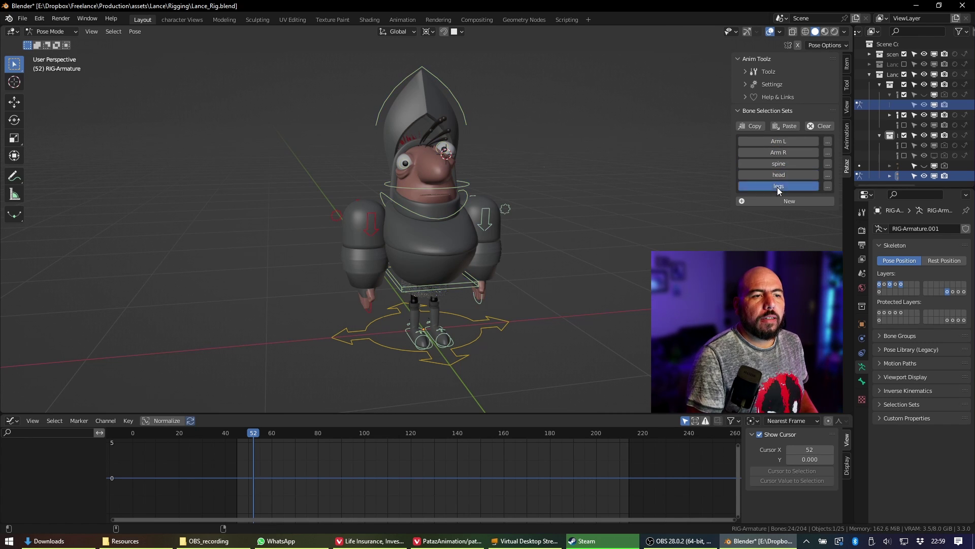
click(779, 175)
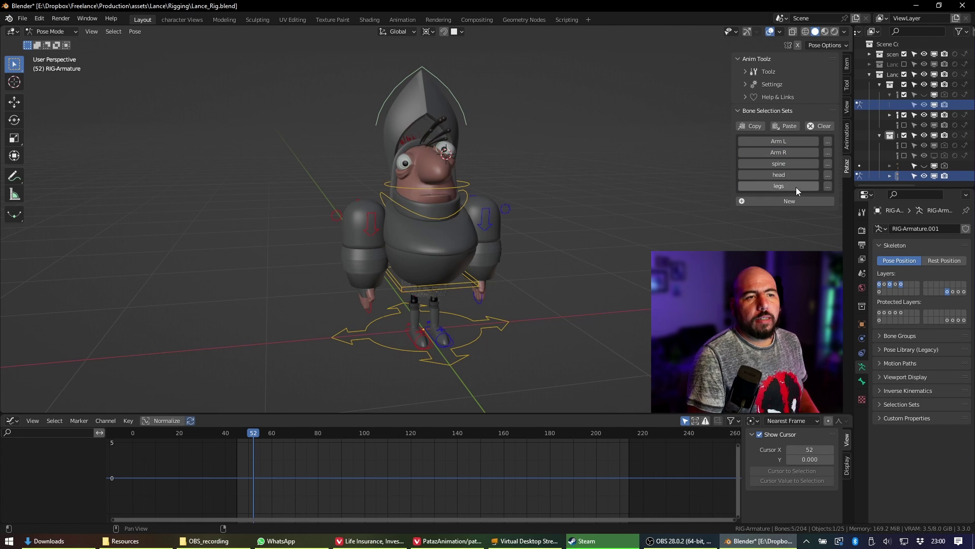